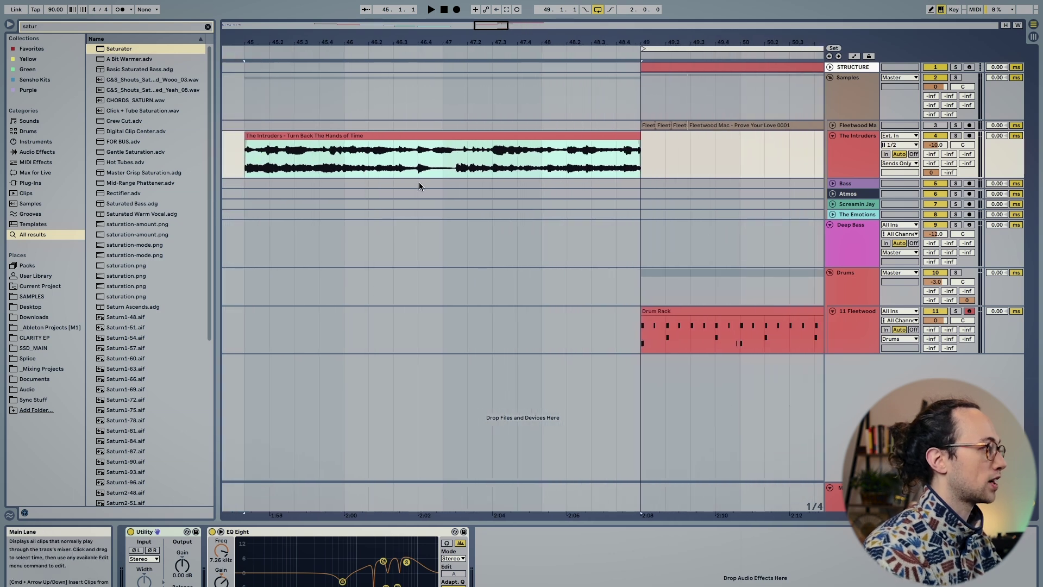
# - Play back The Intruders clip from bar 45 and collapse the EQ Eight device
pyautogui.scroll(-2, 403, 160)
pyautogui.press('space')
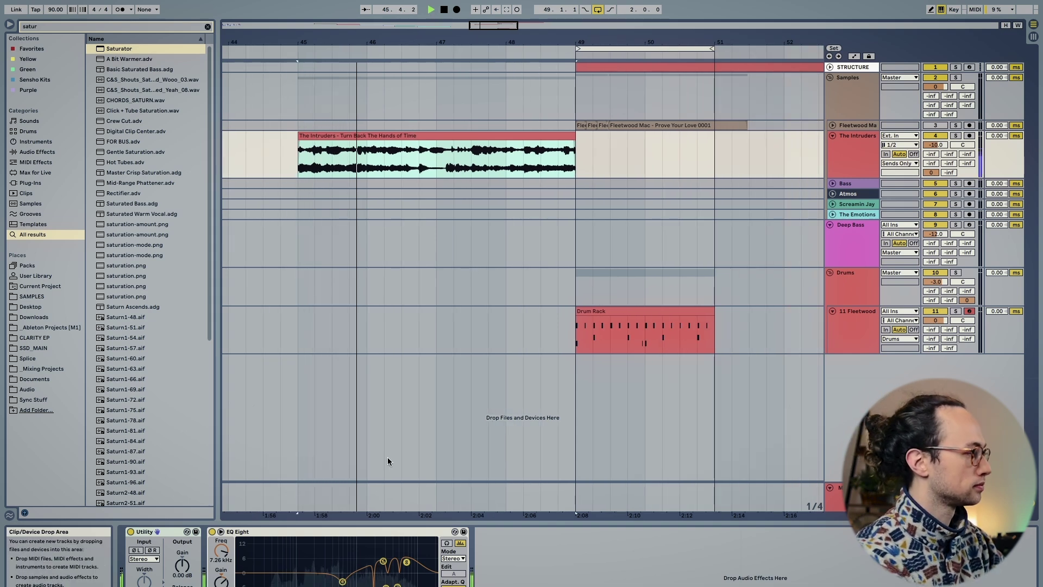
pyautogui.doubleClick(367, 532)
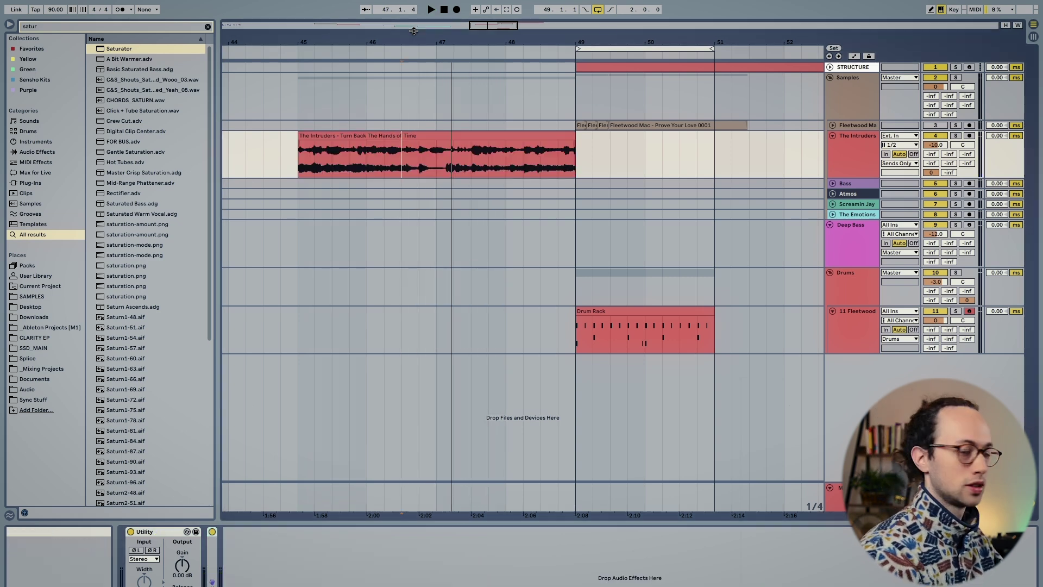
pyautogui.press('space')
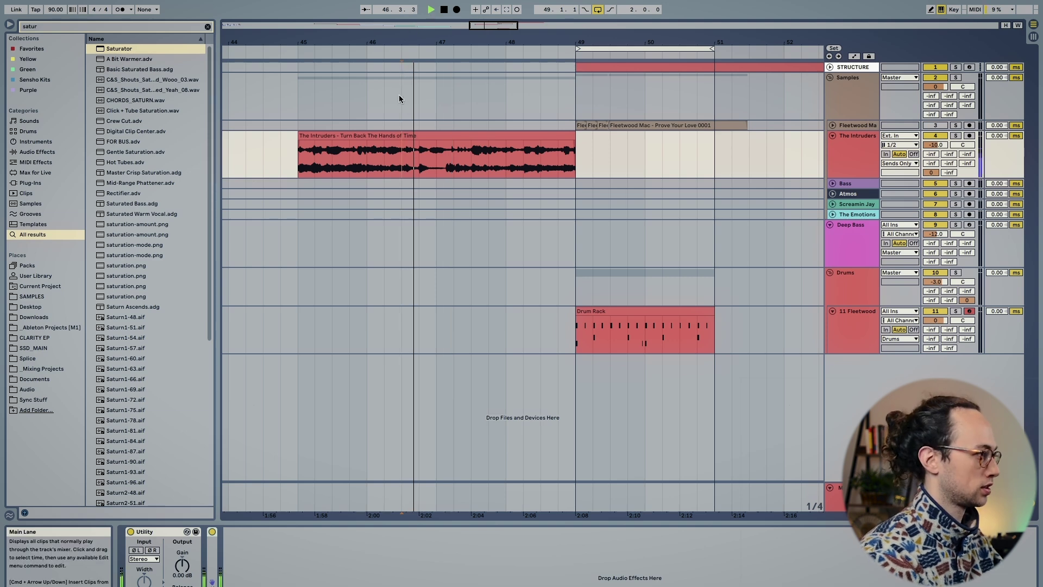
# - Chop a short stab from The Intruders clip for bars 49 and 50, and select its track from beat 49.2 to bar 51
pyautogui.moveTo(422, 42); pyautogui.dragTo(420, 93)
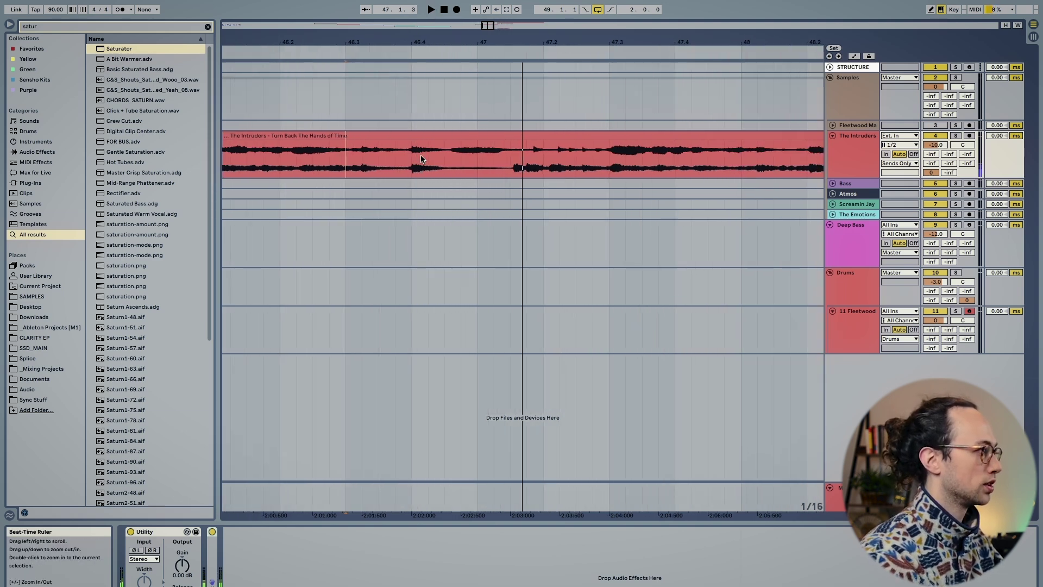
pyautogui.moveTo(448, 158); pyautogui.dragTo(408, 159)
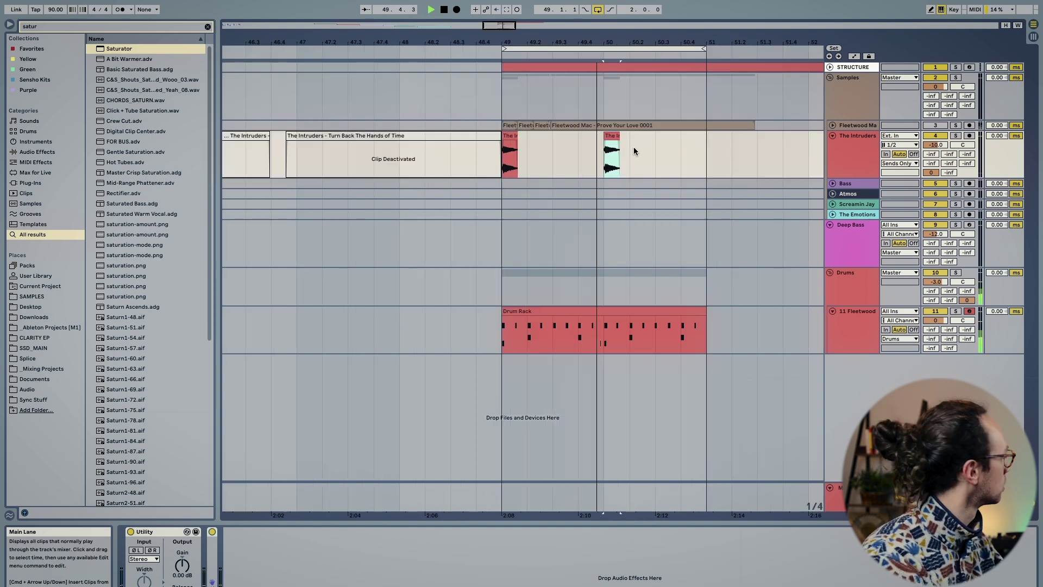
pyautogui.press('space')
pyautogui.moveTo(704, 160); pyautogui.dragTo(533, 150)
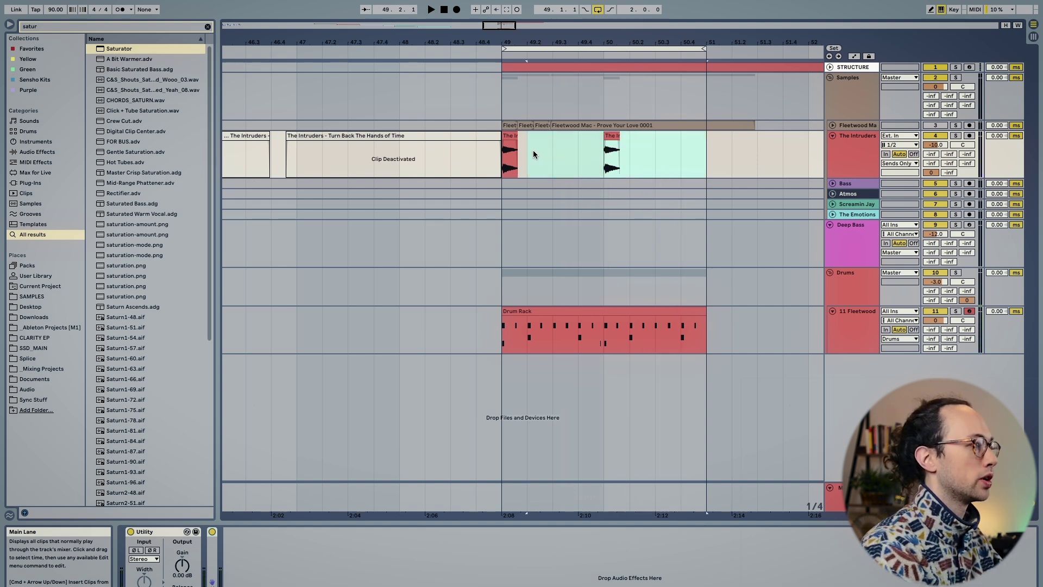
pyautogui.hotkey('shift', 'Tab')
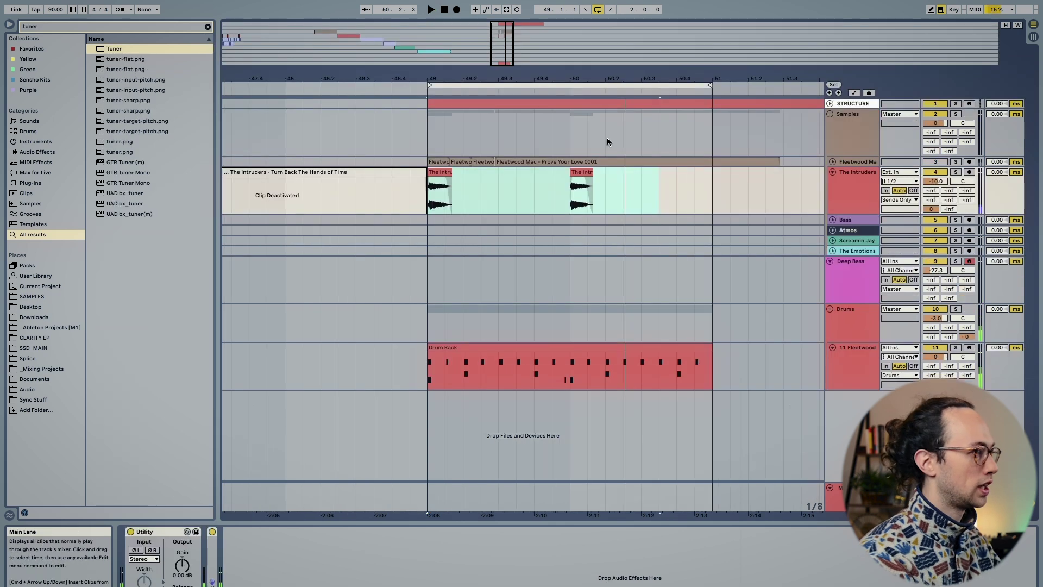
# - Copy The Intruders stab at bar 50 to an eighth note before it and play back the loop
pyautogui.moveTo(571, 80); pyautogui.dragTo(571, 99)
pyautogui.click(603, 197)
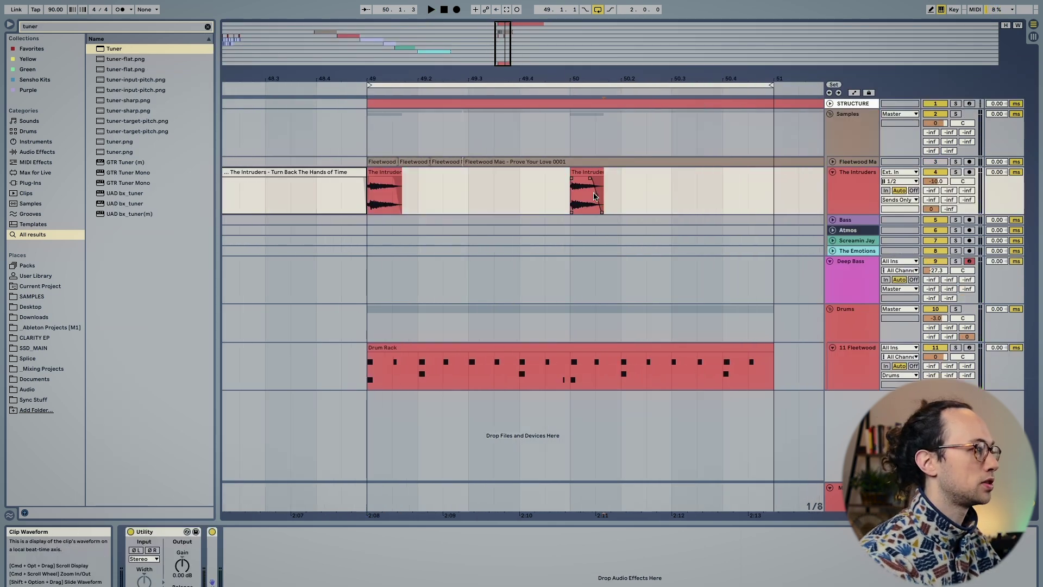
pyautogui.moveTo(588, 172)
pyautogui.mouseDown()
pyautogui.moveTo(538, 173)
pyautogui.moveTo(555, 177)
pyautogui.mouseUp()
pyautogui.click(511, 181)
pyautogui.press('space')
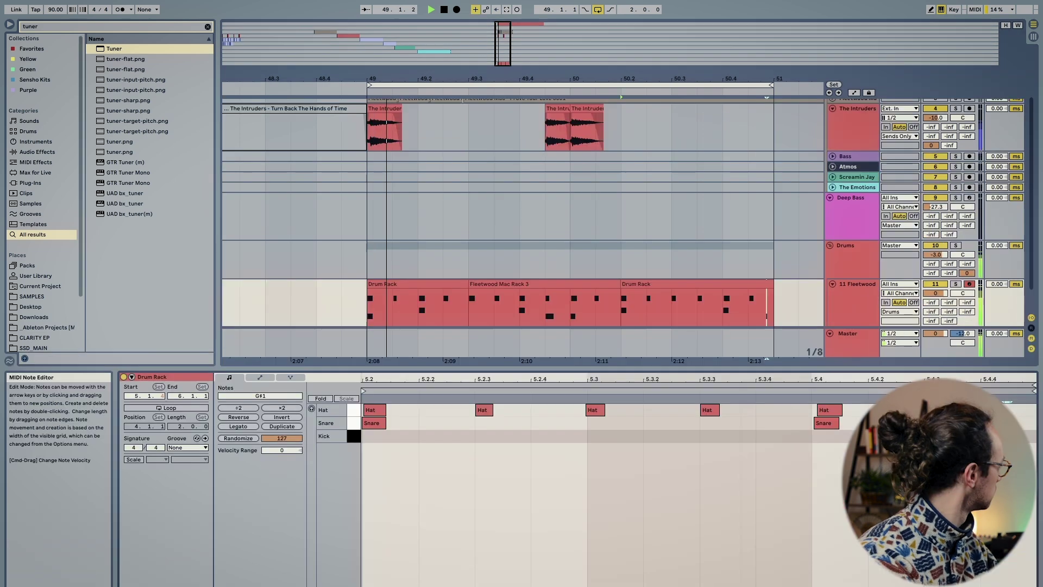
# - Extend The Intruders stab pattern to four bars and loop bars 49 to 53
pyautogui.hotkey('shift', 'Tab')
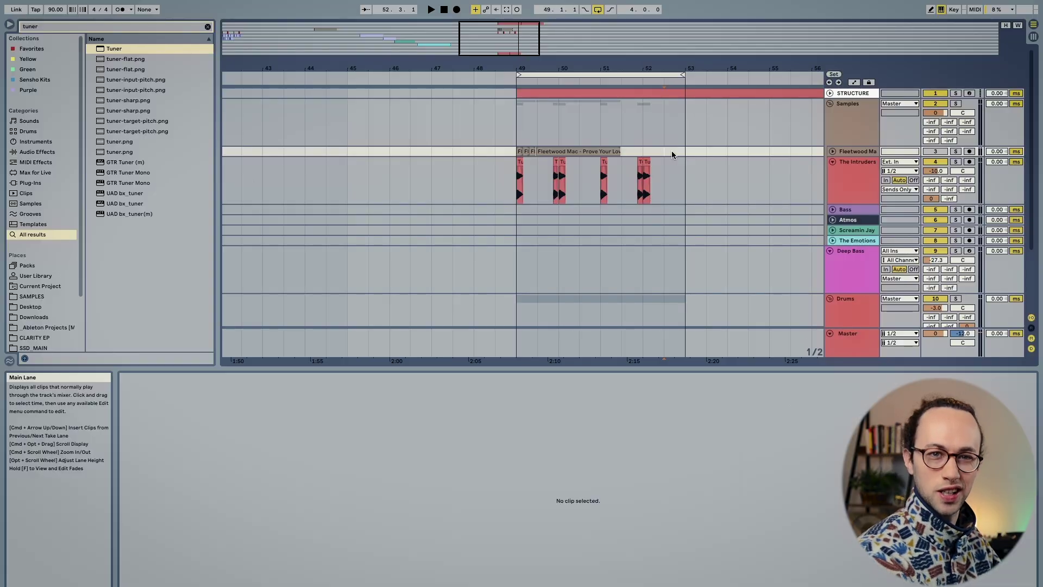
pyautogui.click(643, 126)
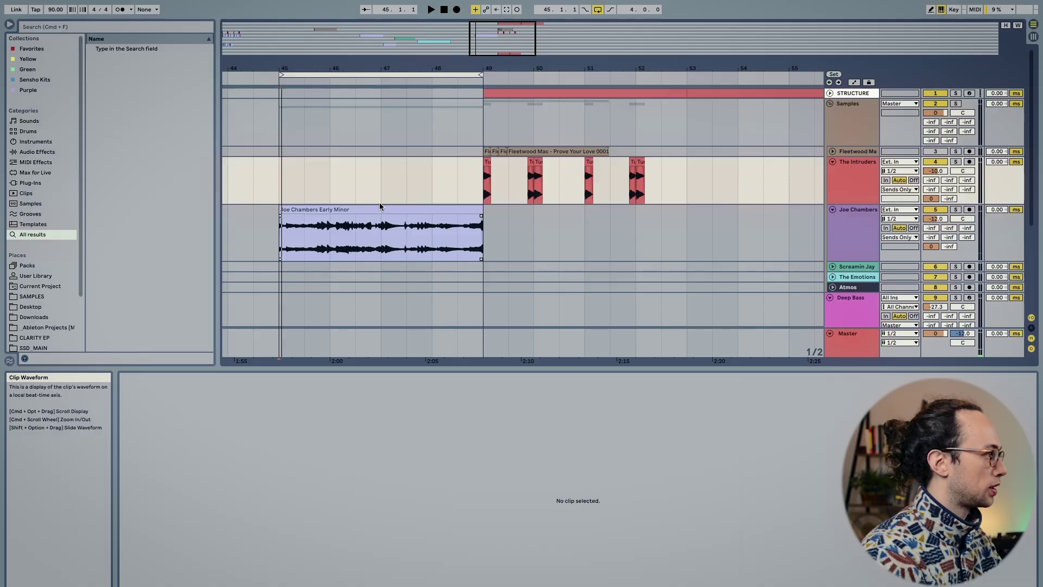
# - Select the whole Joe Chambers Early Minor clip at bars 45 to 49 and move it to start at bar 49
pyautogui.click(385, 210)
pyautogui.moveTo(380, 68); pyautogui.dragTo(403, 82)
pyautogui.moveTo(302, 69); pyautogui.dragTo(303, 62)
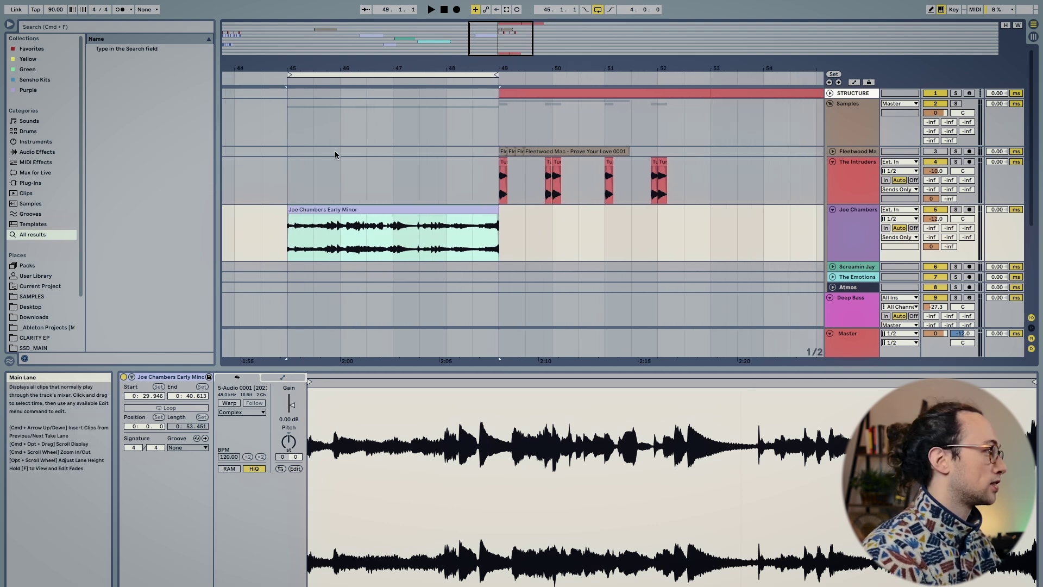
pyautogui.moveTo(348, 237); pyautogui.dragTo(439, 242)
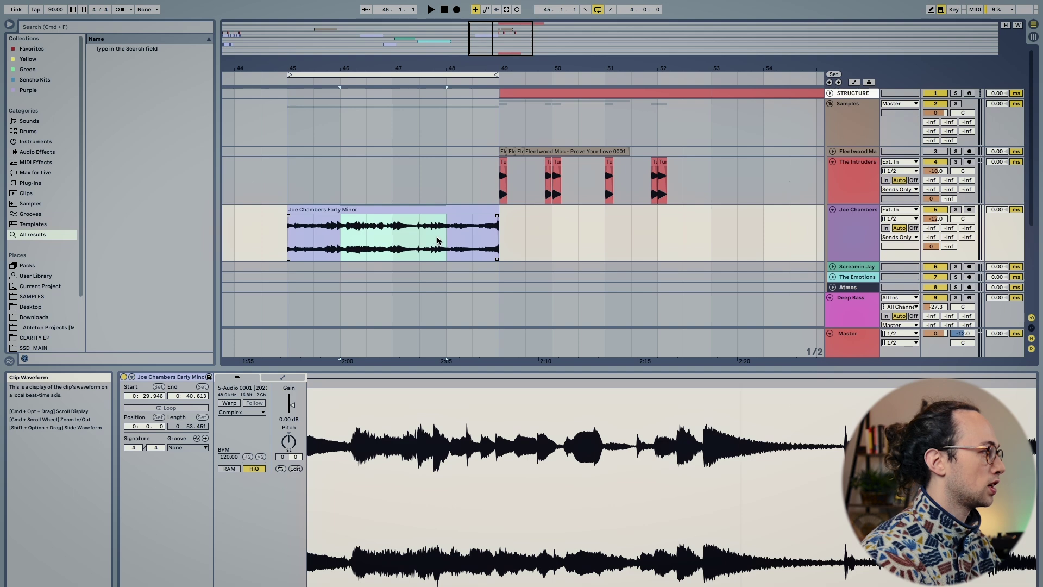
pyautogui.click(427, 210)
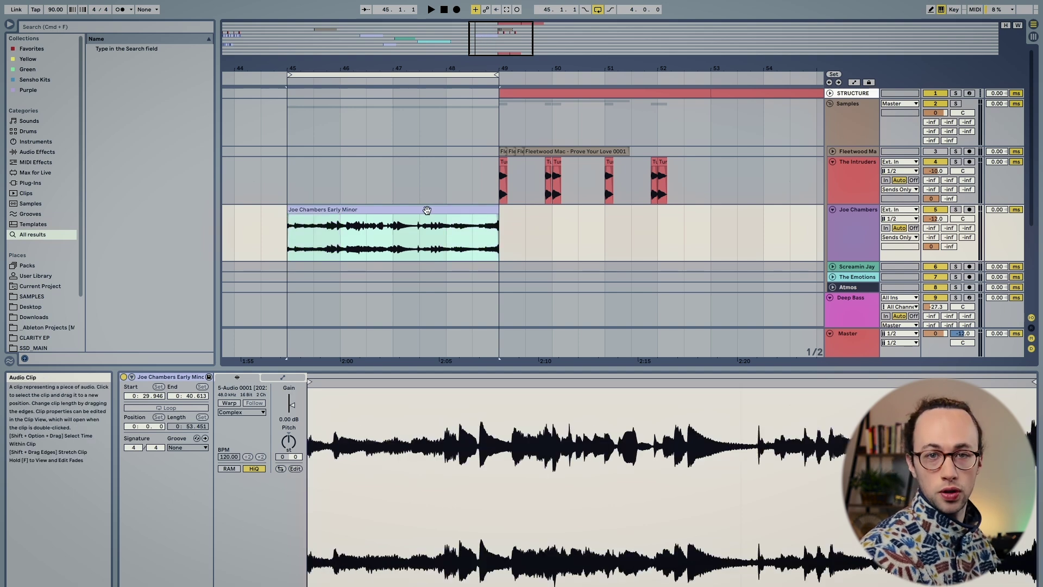
pyautogui.click(570, 244)
pyautogui.press('space')
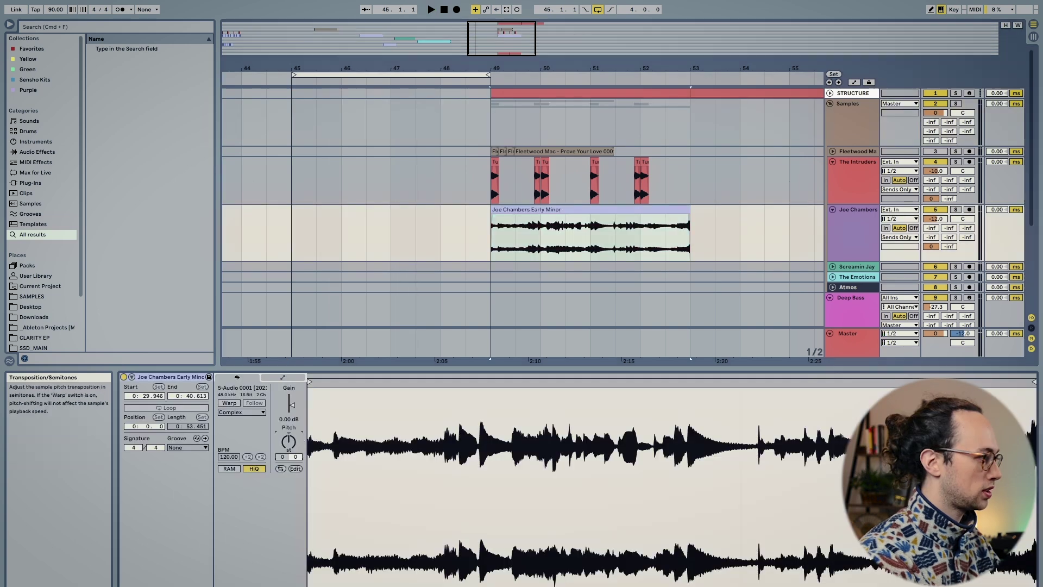
# - Transpose the Joe Chambers Early Minor clip by -9 semitones and play back its later section
pyautogui.moveTo(287, 442); pyautogui.dragTo(288, 439)
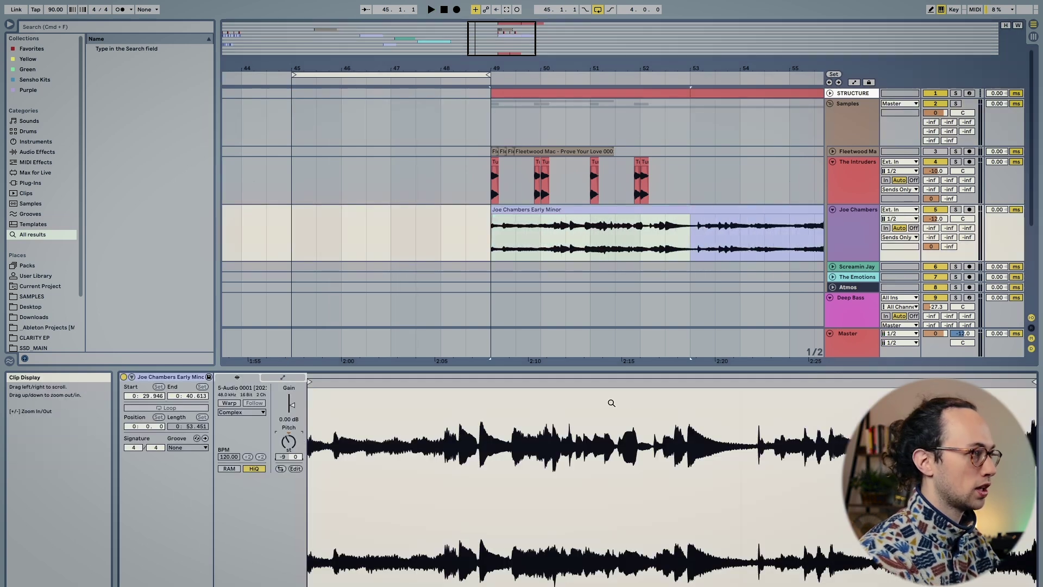
pyautogui.click(629, 226)
pyautogui.press('space')
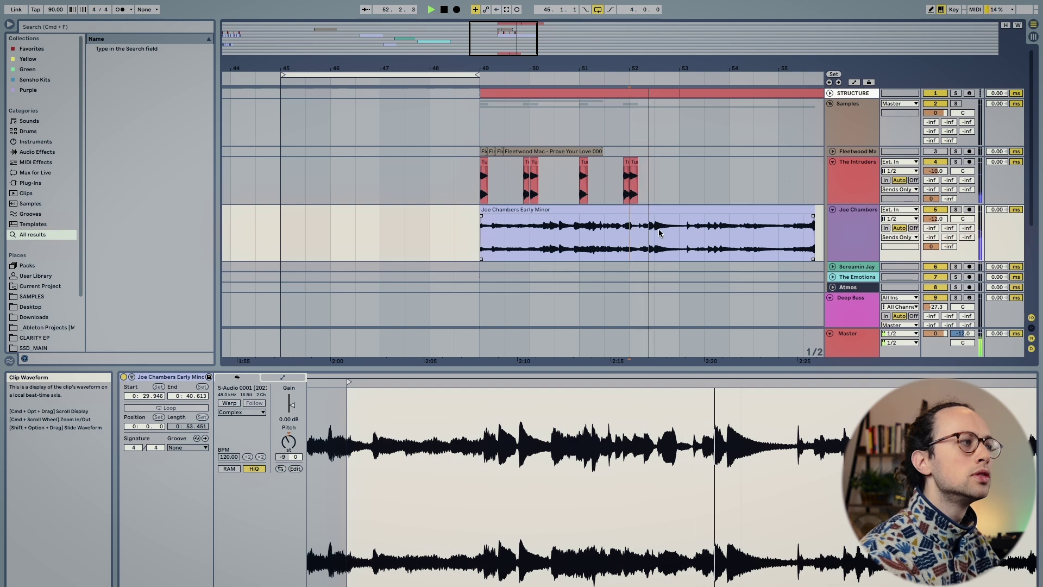
pyautogui.press('space')
# - Slice a short Joe Chambers chop, nudge it slightly ahead of bar 49 and play it with the other samples
pyautogui.moveTo(659, 69); pyautogui.dragTo(701, 228)
pyautogui.press('space')
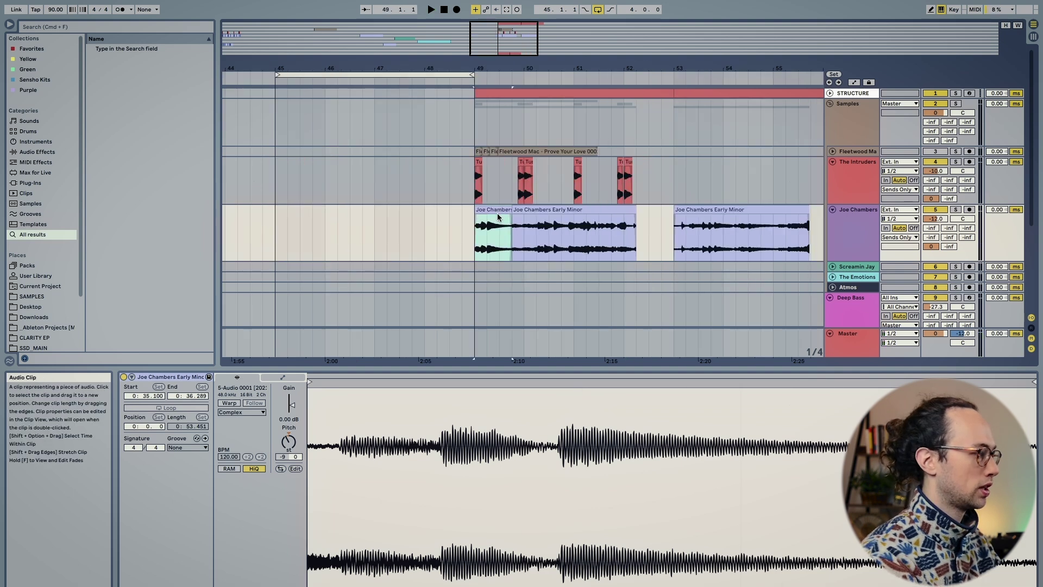
pyautogui.press('space')
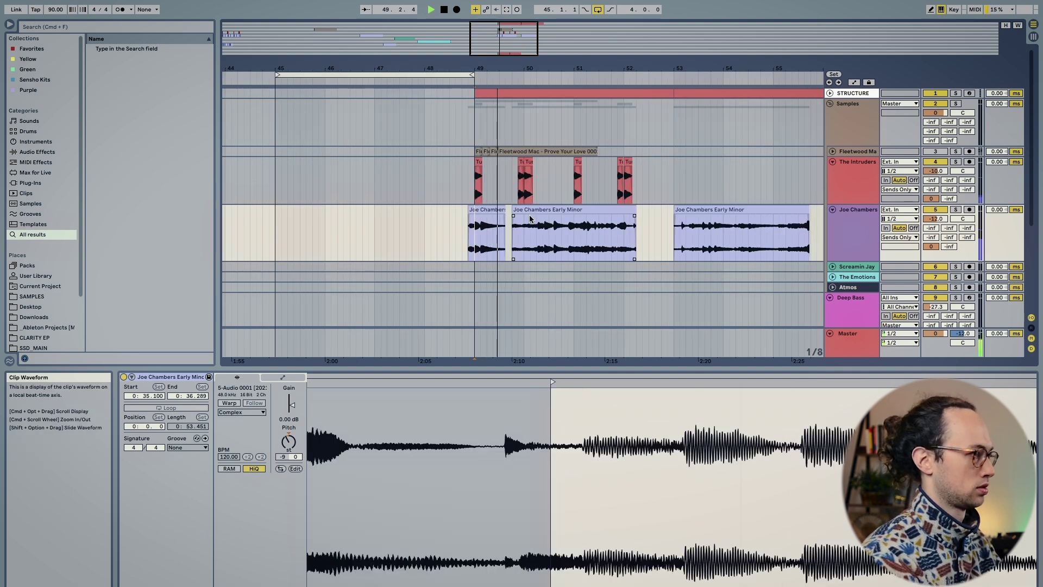
# - Delete the leftover Joe Chambers audio after the first chop and fill bars 49 to 53 with short chops
pyautogui.press('space')
pyautogui.click(530, 218)
pyautogui.press('Delete')
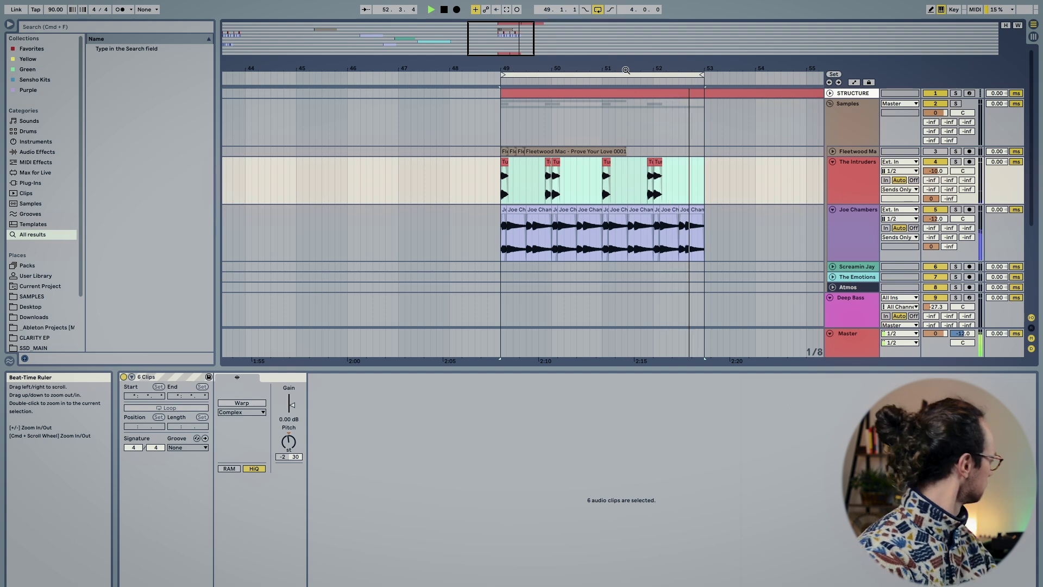
# - Play back the four-bar loop from bar 49 to hear The Intruders and Joe Chambers chops together
pyautogui.press('space')
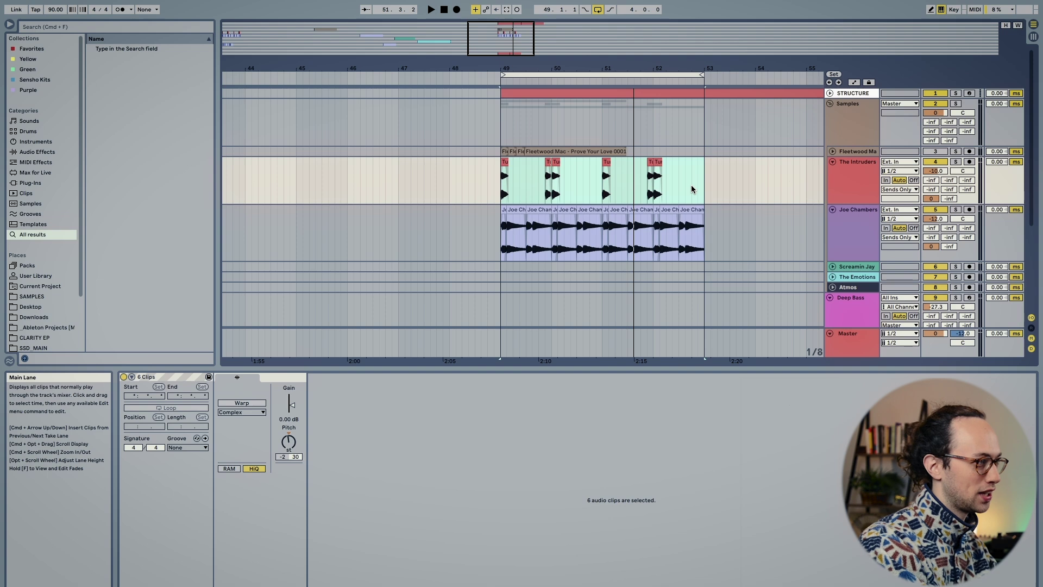
pyautogui.click(504, 183)
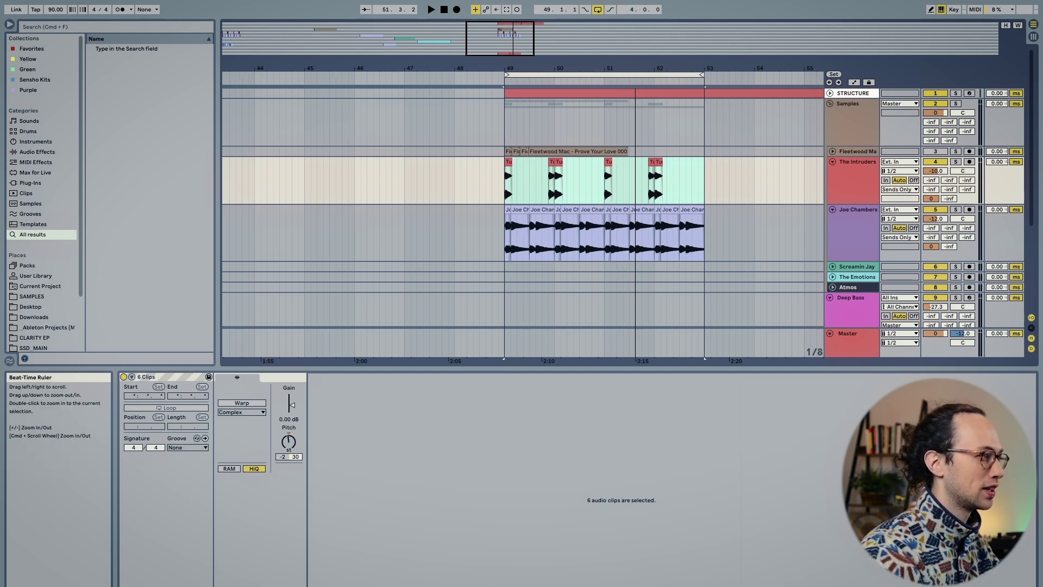
pyautogui.press('space')
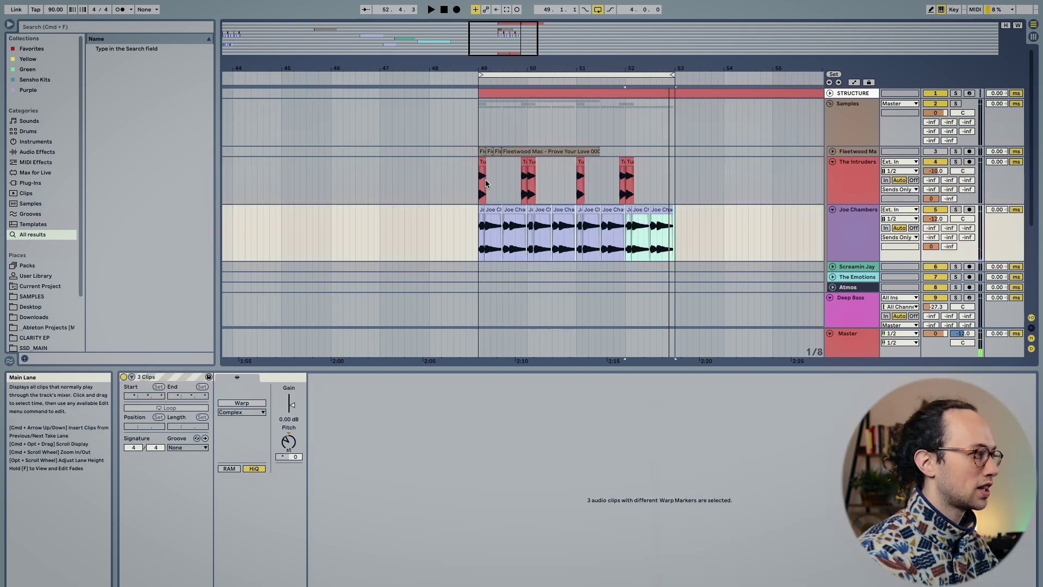
# - Set the project tempo to 93 BPM and play the loop from bar 49
pyautogui.click(477, 183)
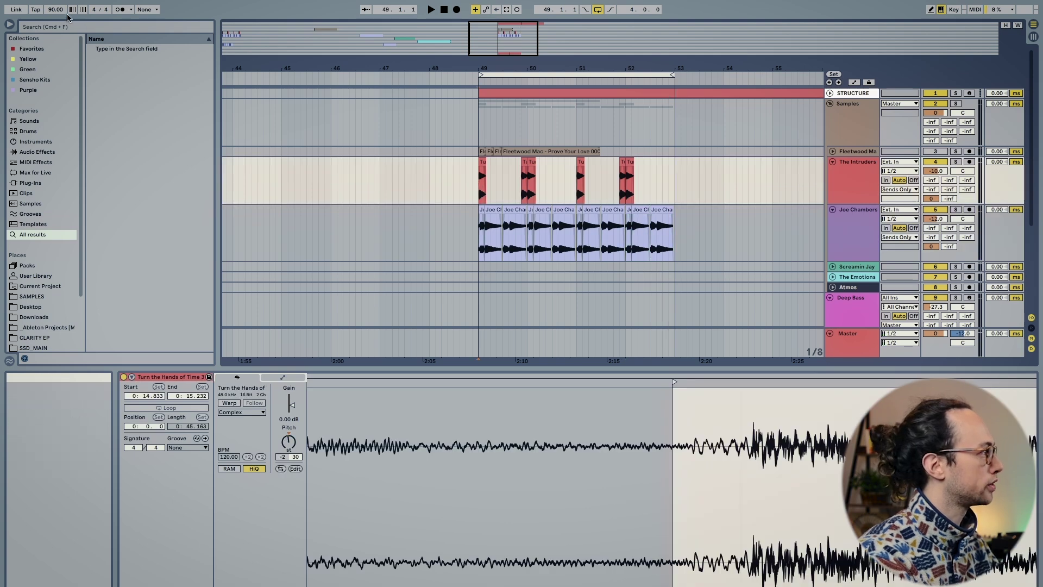
pyautogui.moveTo(62, 14); pyautogui.dragTo(63, 11)
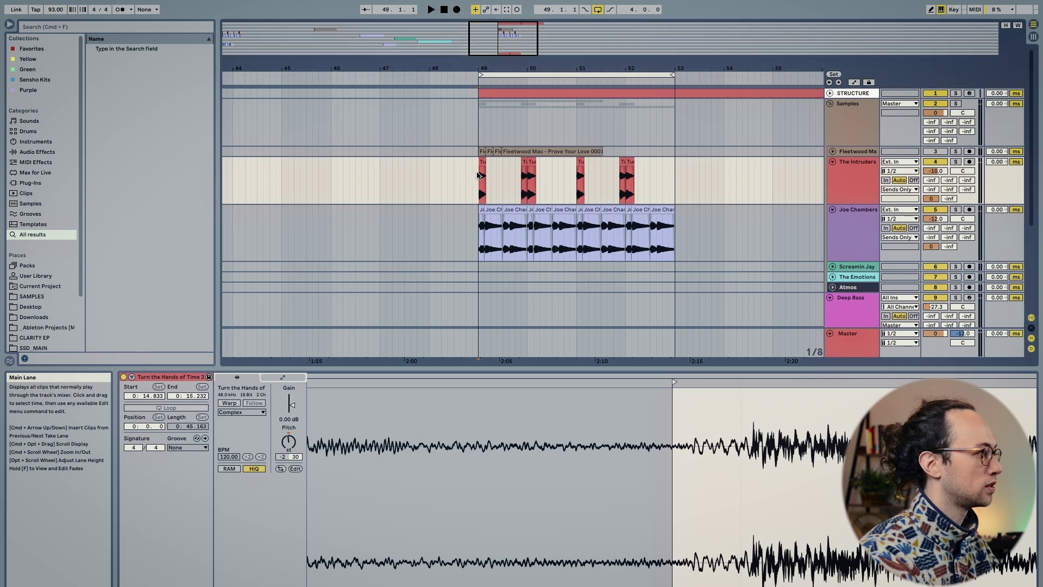
pyautogui.press('space')
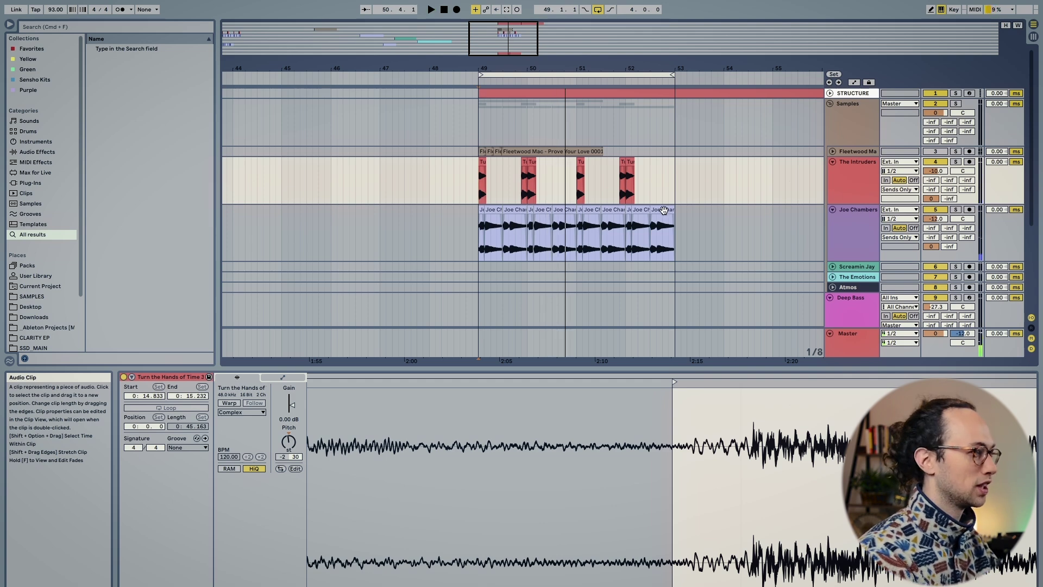
# - Delete the last Joe Chambers chop before bar 53 and play the loop with The Intruders chops in bars 49 to 53 selected
pyautogui.click(664, 210)
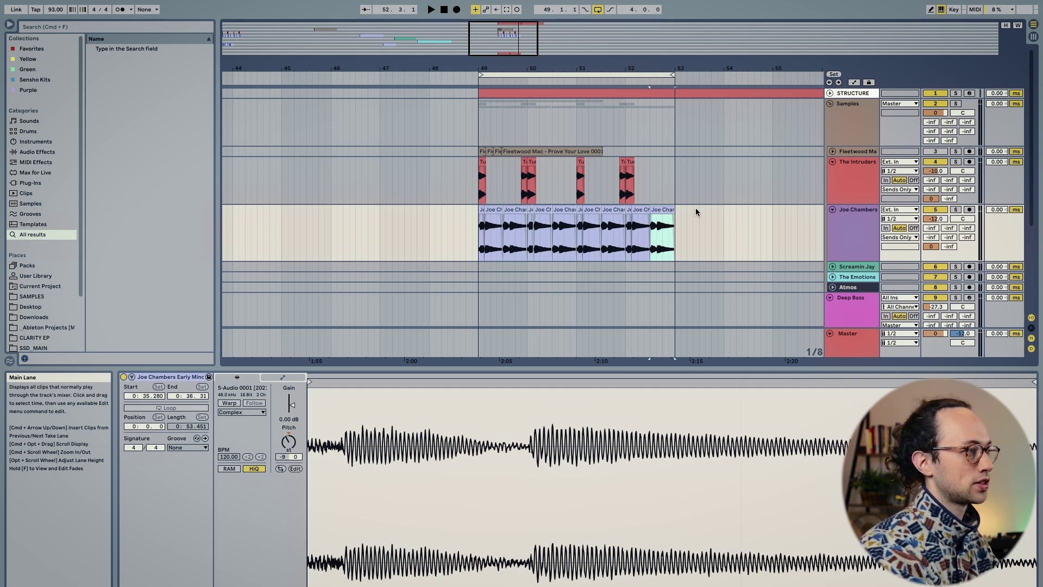
pyautogui.press('Delete')
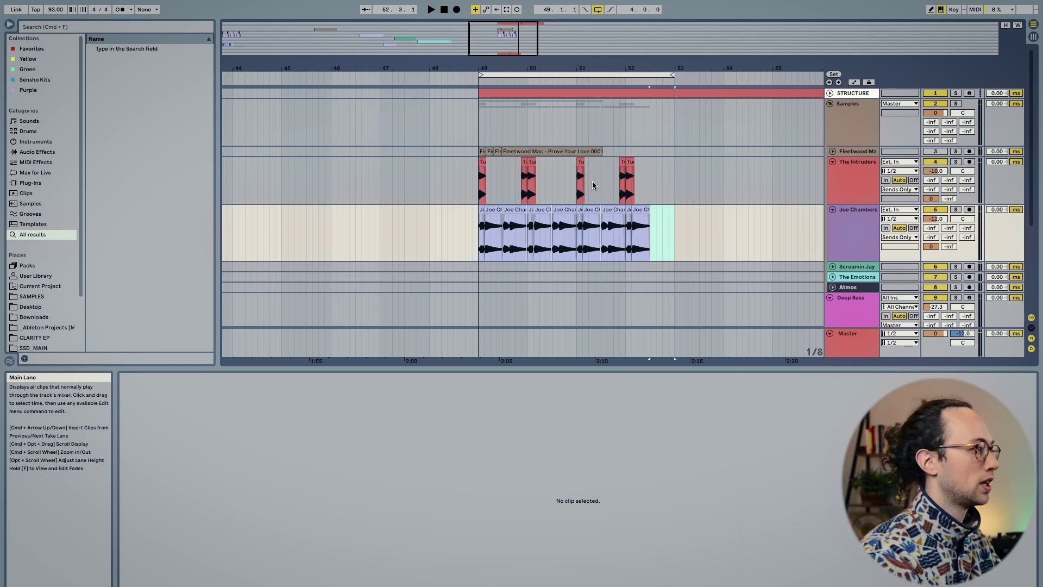
pyautogui.click(495, 187)
pyautogui.moveTo(495, 187); pyautogui.dragTo(672, 194)
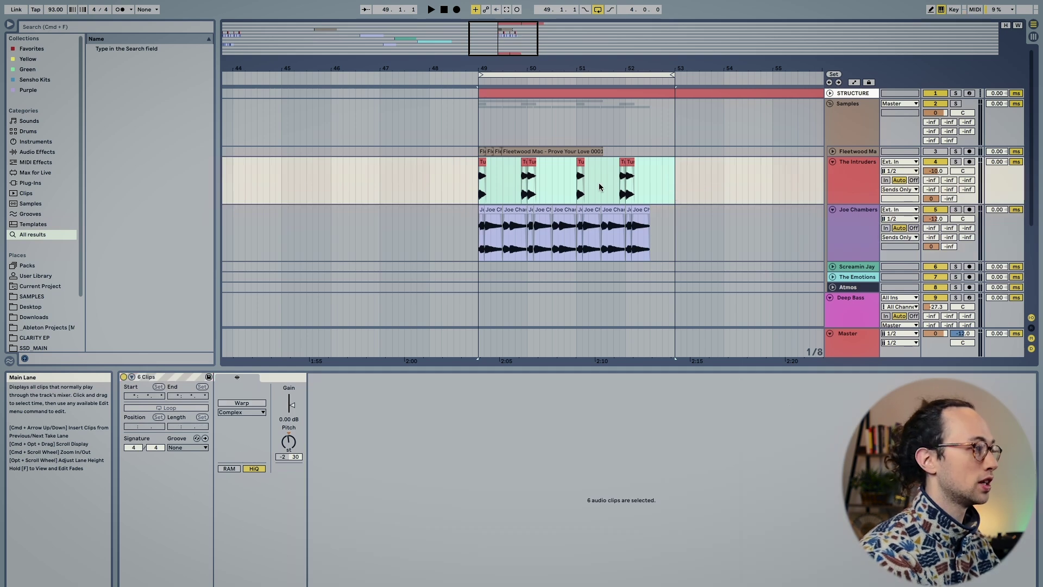
pyautogui.press('space')
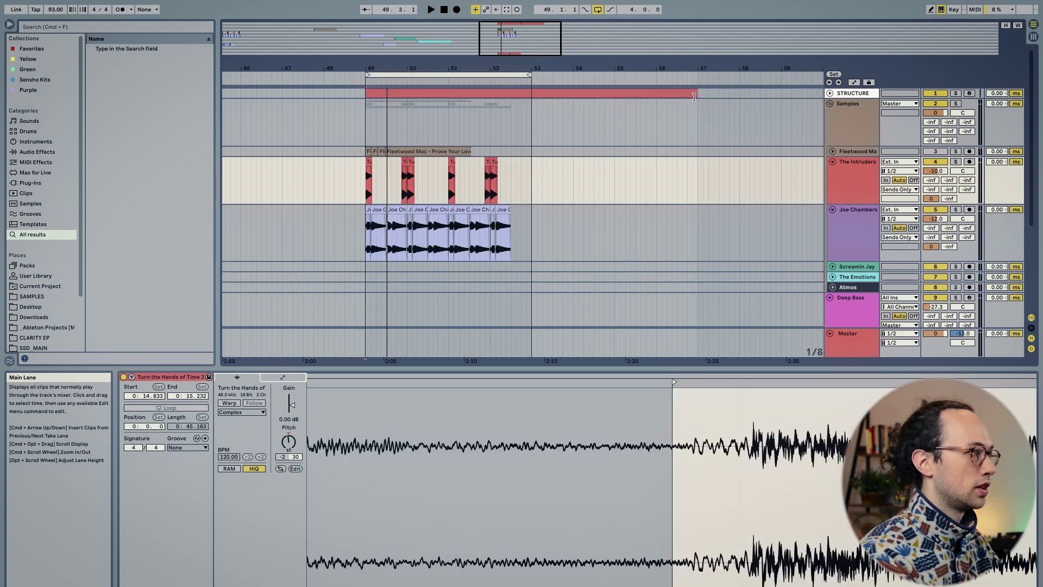
# - Duplicate the four-bar section at bars 49 to 53 up to bar 57, loop all eight bars and listen back
pyautogui.moveTo(697, 94); pyautogui.dragTo(536, 94)
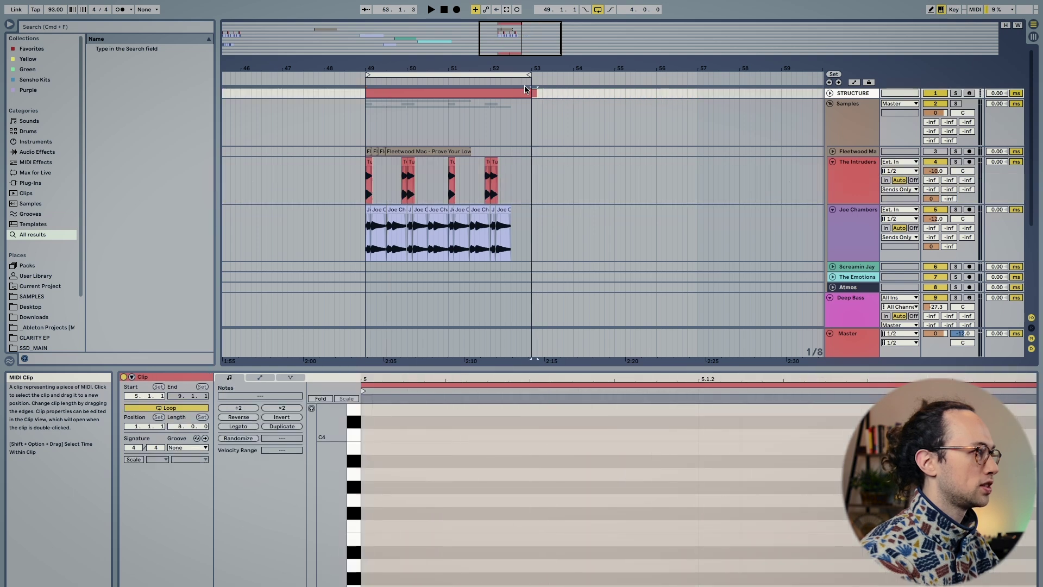
pyautogui.keyDown('shift'); pyautogui.click(446, 91); pyautogui.keyUp('shift')
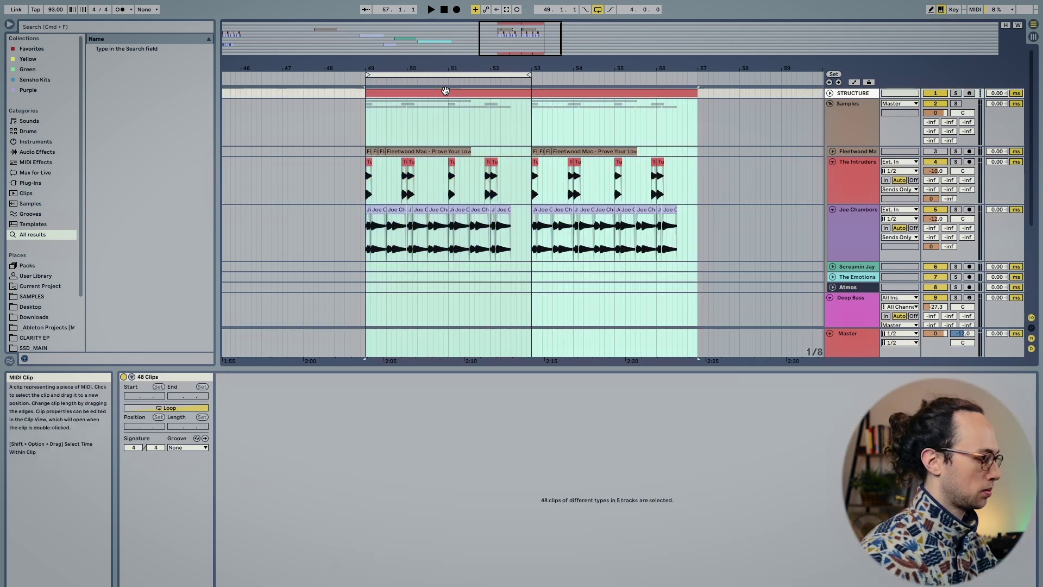
pyautogui.press('super+l')
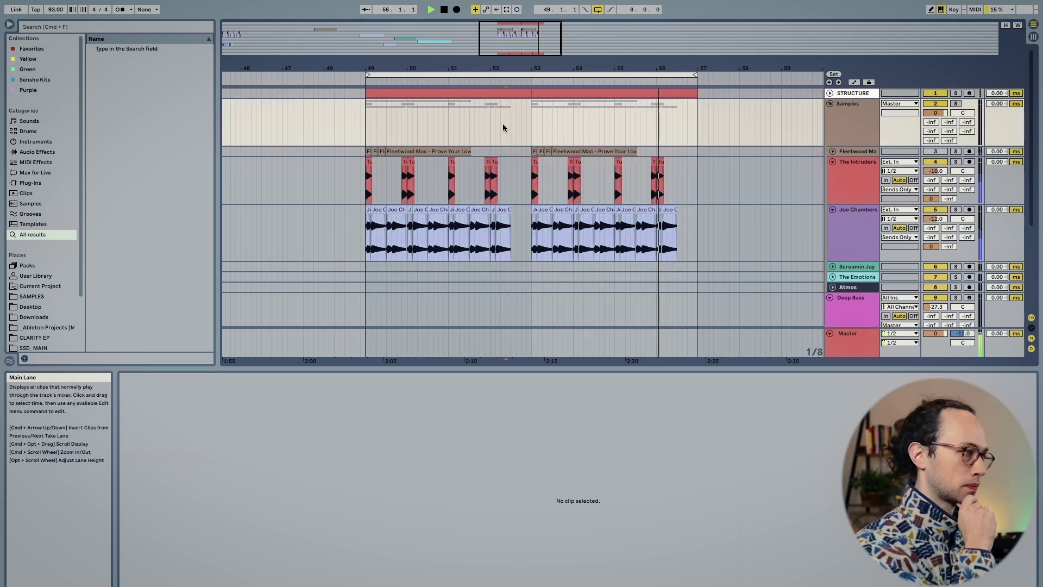
pyautogui.press('space')
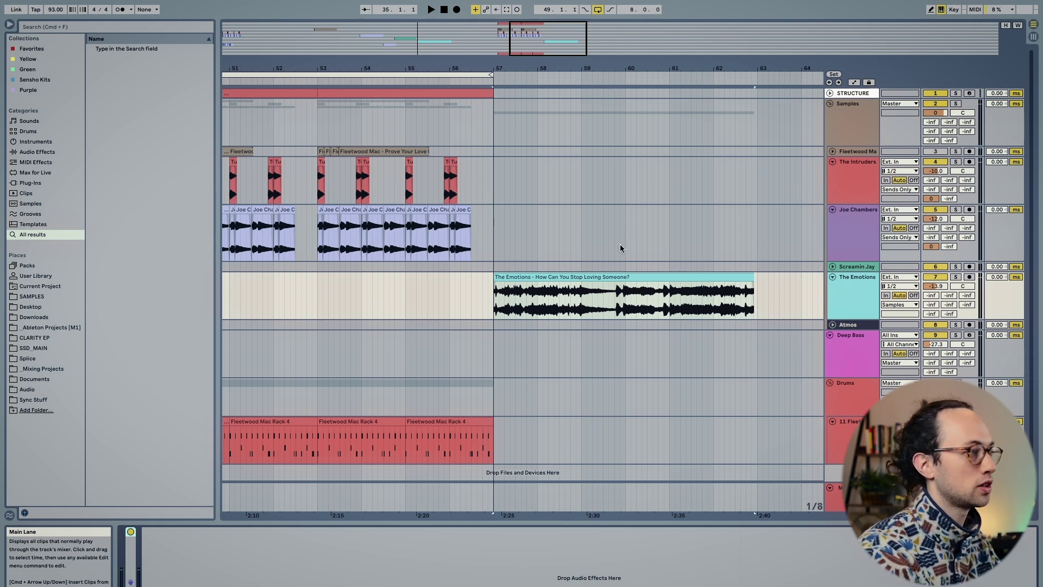
# - Audition The Emotions clip at bar 57, playing it from the accent in beat 59.4
pyautogui.click(576, 276)
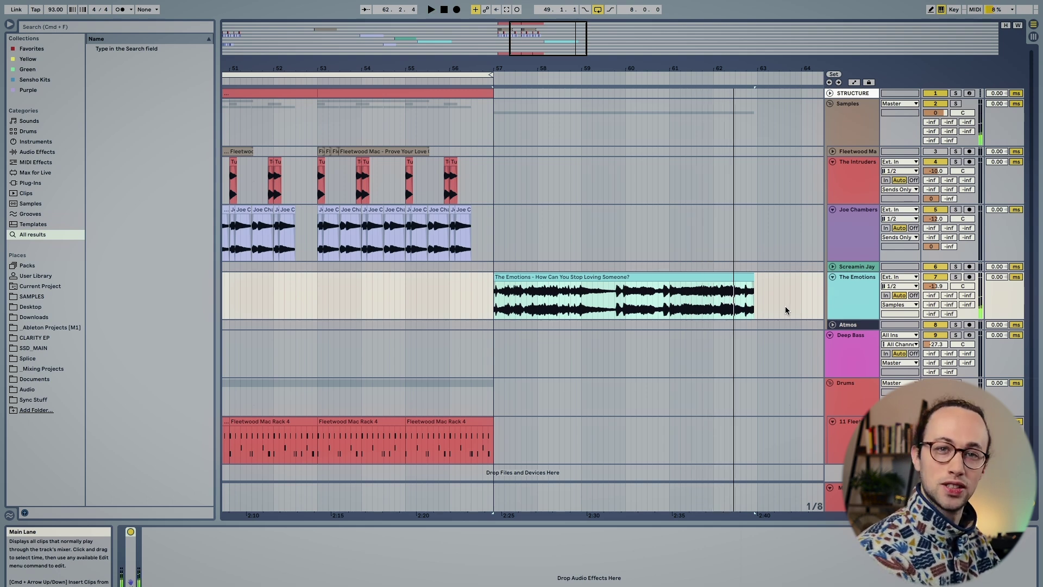
pyautogui.click(616, 300)
pyautogui.press('space')
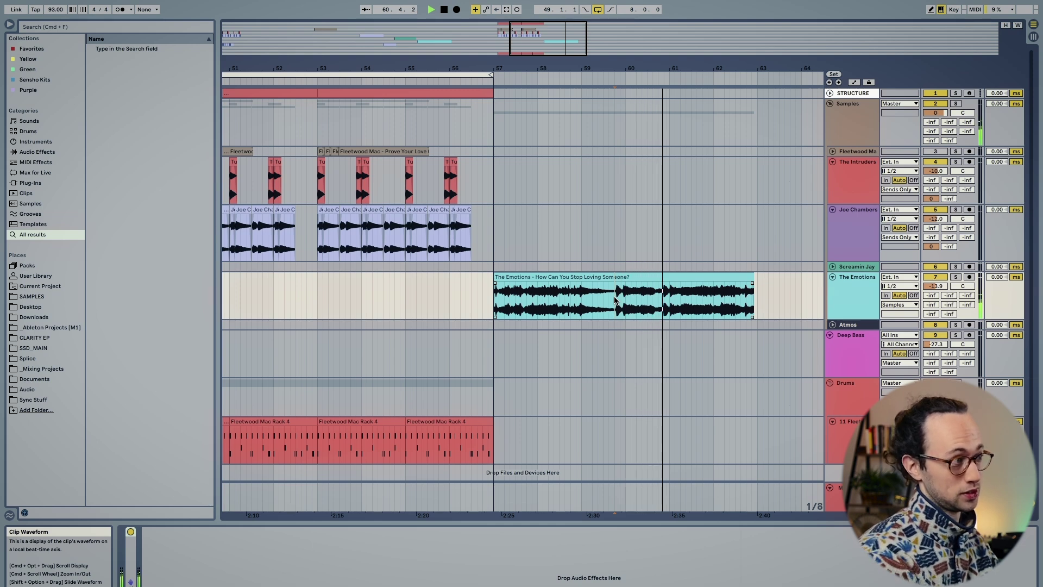
# - Check the pitch of the Joe Chambers chops at bar 49 and transpose the Atmos track's Joe Chambers clip to +3 semitones
pyautogui.press('space')
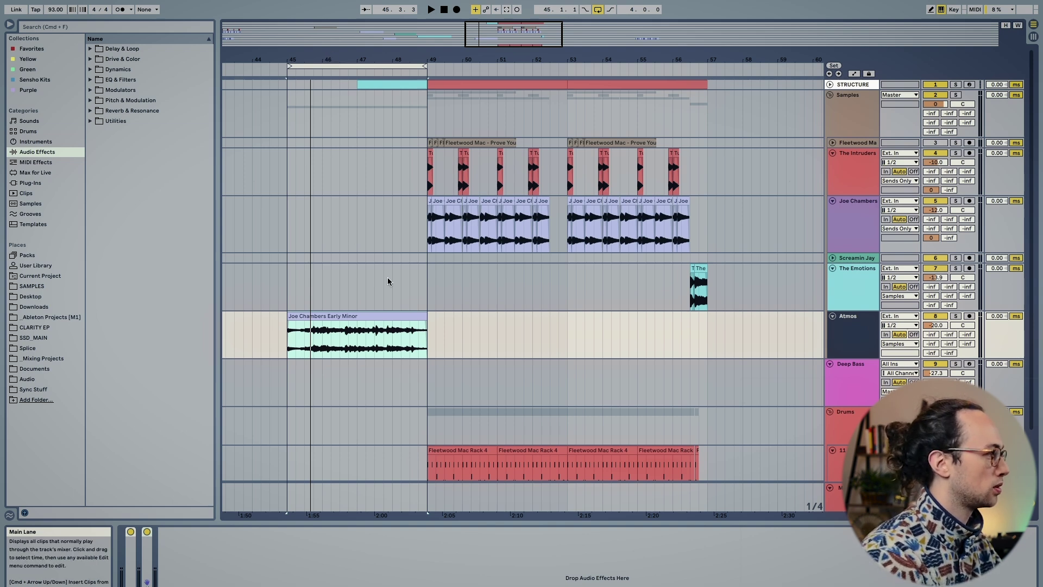
pyautogui.press('space')
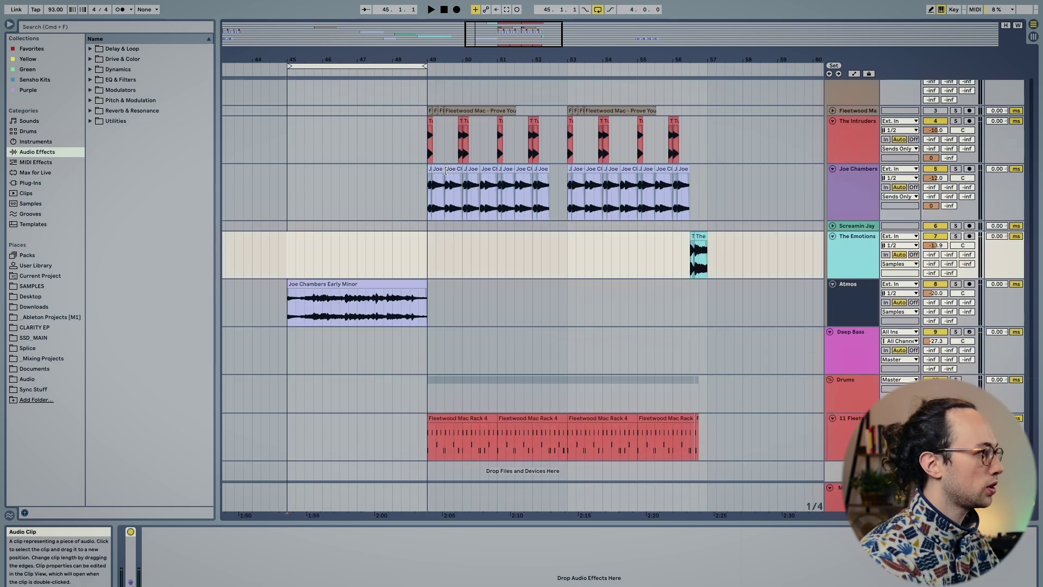
pyautogui.doubleClick(438, 172)
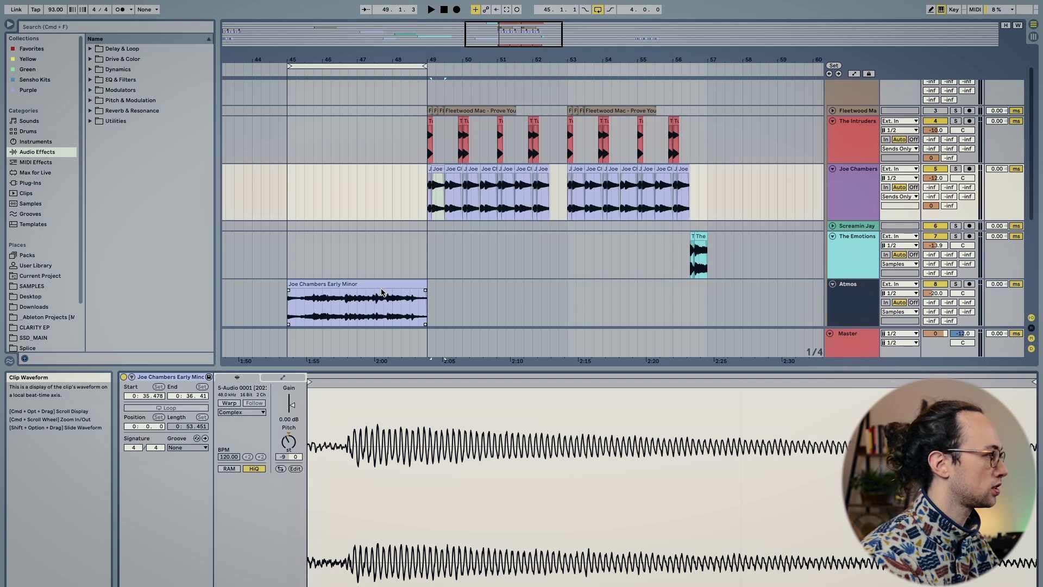
pyautogui.click(379, 283)
pyautogui.hotkey('shift', 'Tab')
pyautogui.doubleClick(379, 283)
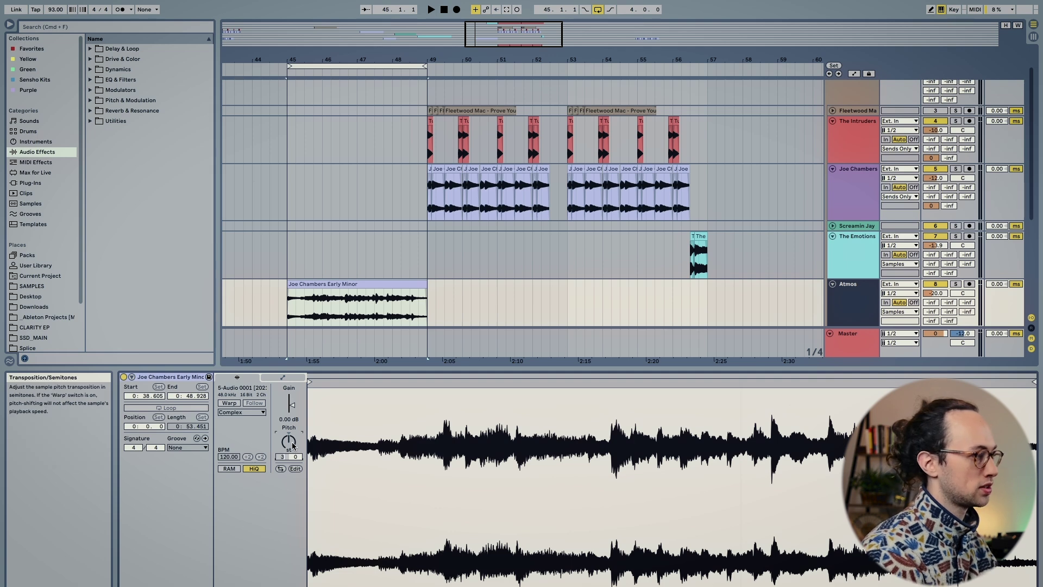
pyautogui.moveTo(293, 446); pyautogui.dragTo(293, 429)
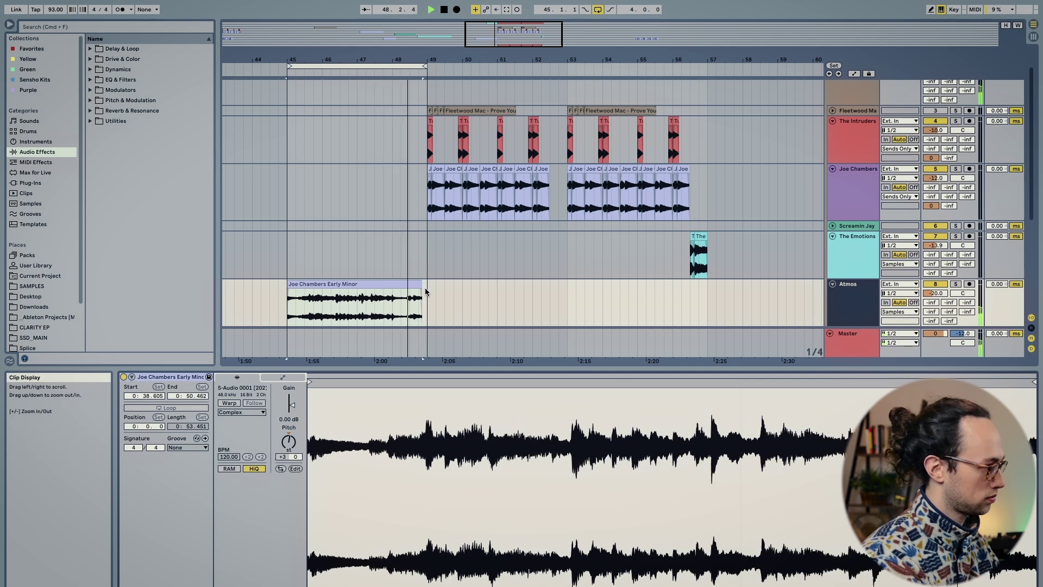
# - Audition the pitched Atmos clip and split out a chop about one and a half beats long starting at bar 48
pyautogui.press('space')
pyautogui.scroll(5, 387, 93)
pyautogui.click(408, 300)
pyautogui.press('space')
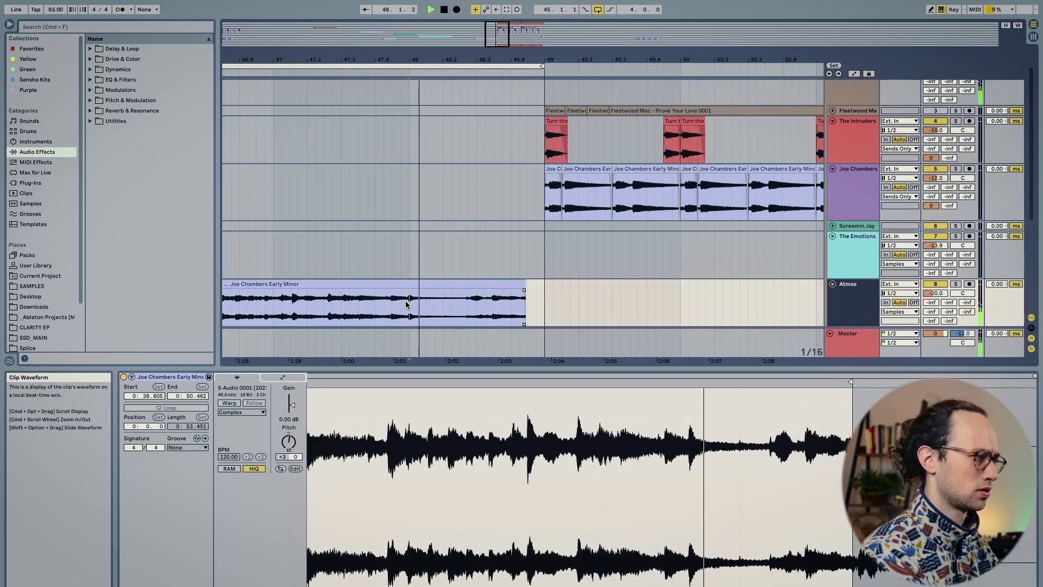
pyautogui.press('space')
pyautogui.moveTo(408, 304); pyautogui.dragTo(465, 302)
pyautogui.press('super+e')
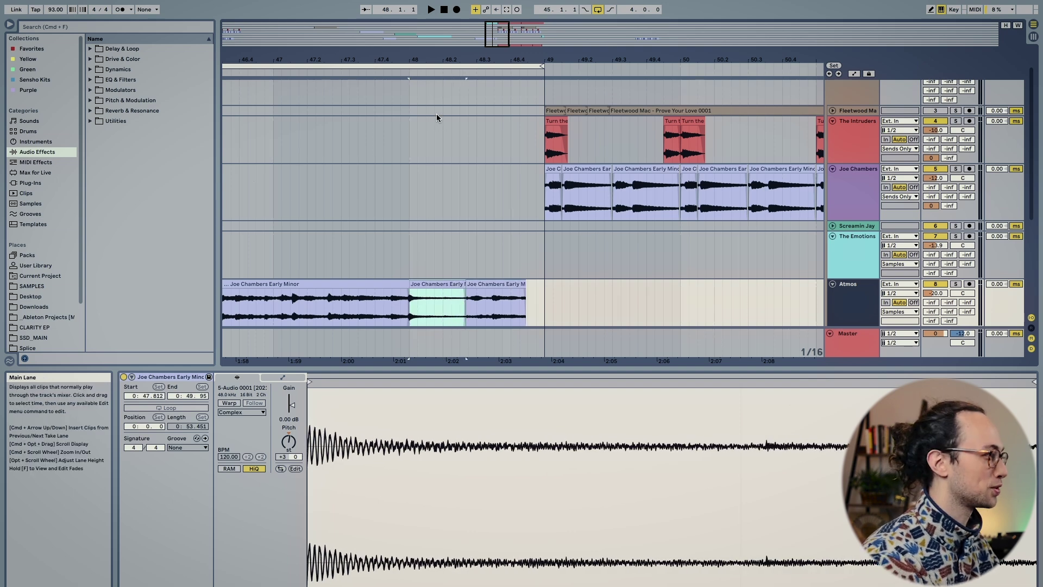
# - Move the isolated Atmos chop to bar 45, build a repeating pattern up to bar 49 by duplication, and play it
pyautogui.moveTo(441, 59); pyautogui.dragTo(441, 31)
pyautogui.moveTo(440, 284); pyautogui.dragTo(311, 295)
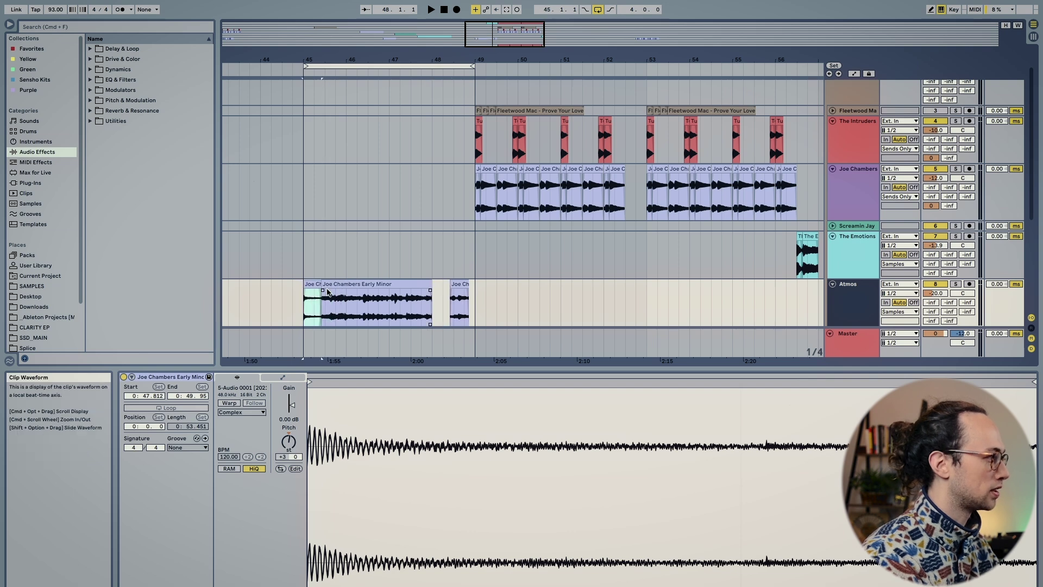
pyautogui.press('super+d')
pyautogui.press('super+d')
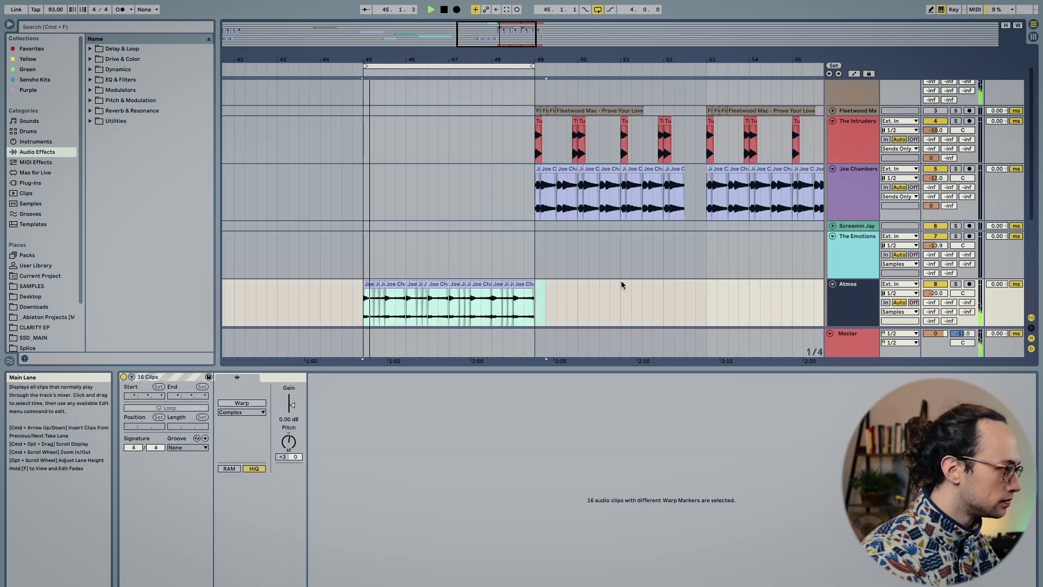
pyautogui.click(366, 259)
pyautogui.press('space')
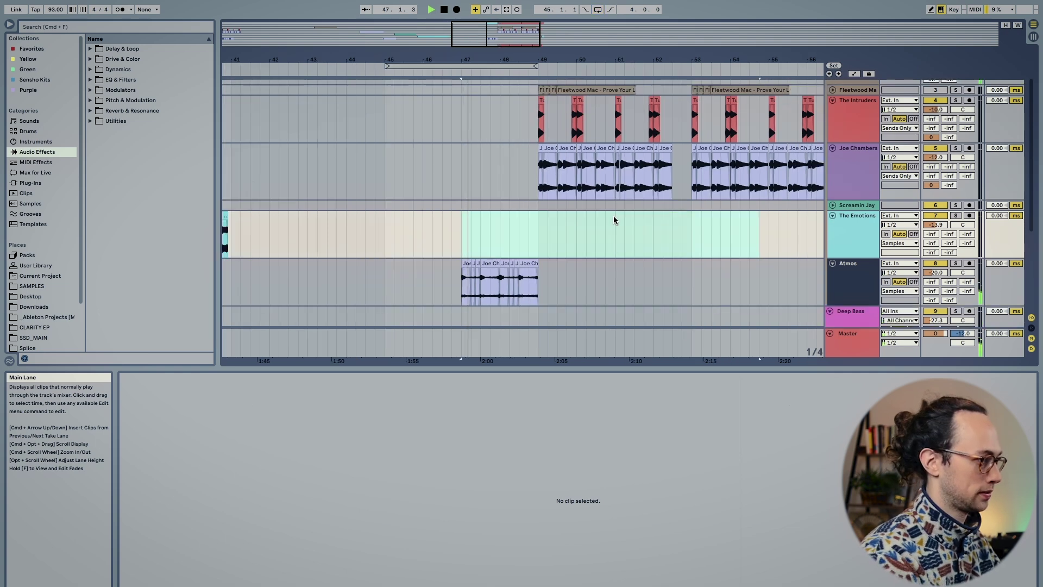
# - Loop bars 49 to 57 and set the Atmos track volume to -16.8 dB
pyautogui.hscroll(2, 616, 220)
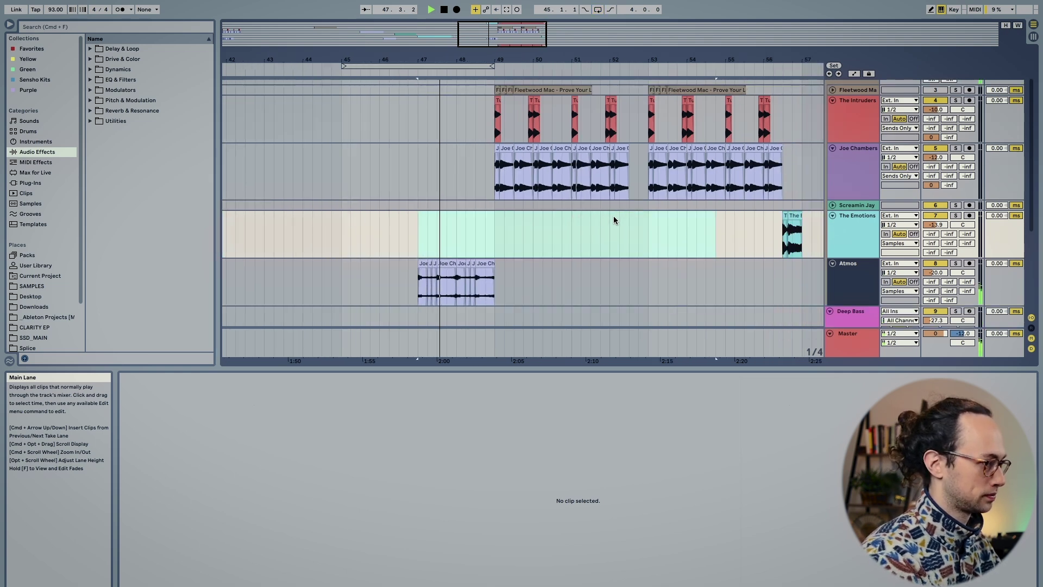
pyautogui.hscroll(1, 614, 220)
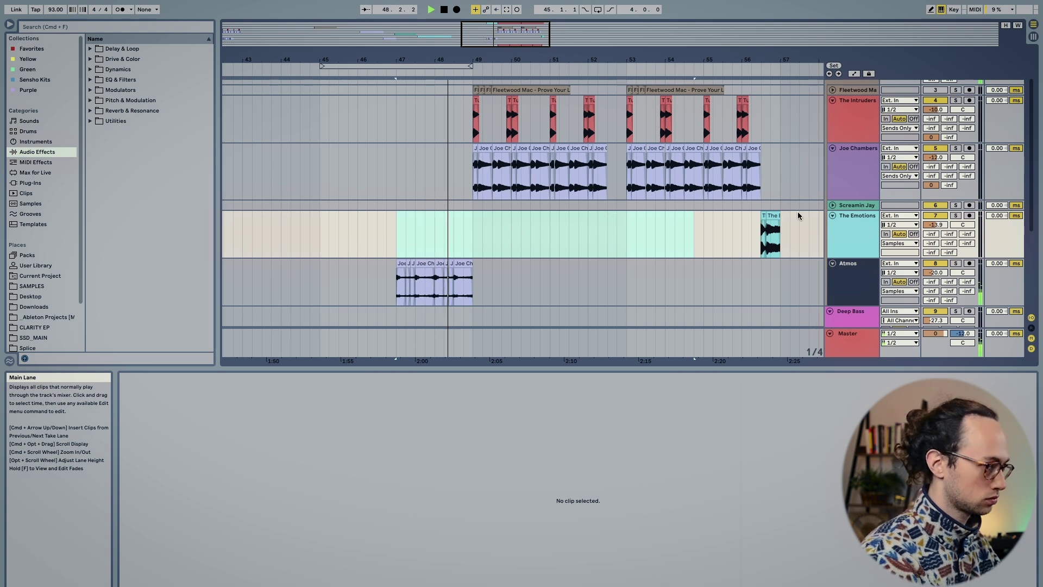
pyautogui.moveTo(780, 205); pyautogui.dragTo(472, 211)
pyautogui.press('super+l')
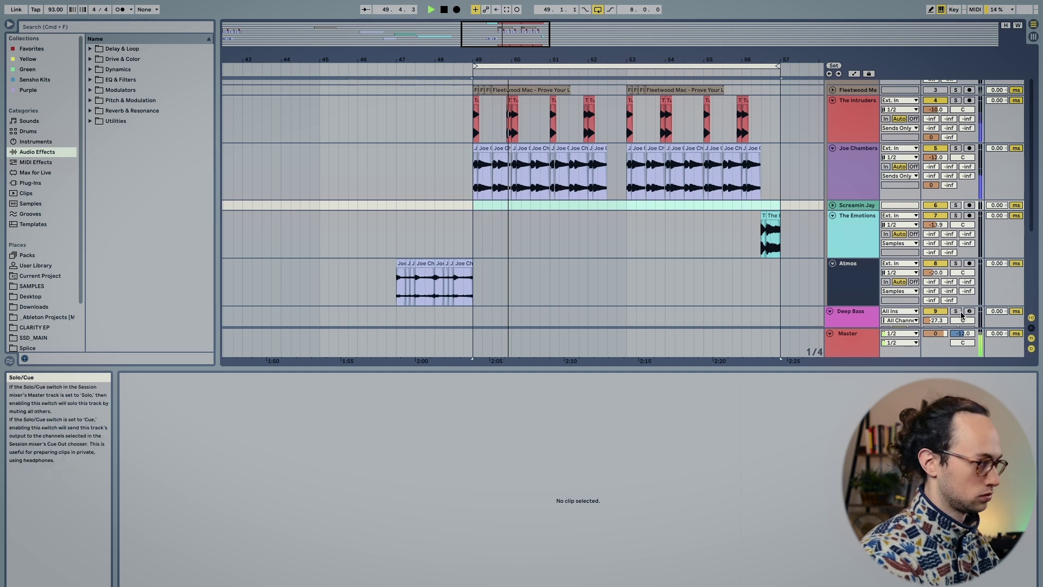
pyautogui.moveTo(936, 273); pyautogui.dragTo(936, 271)
# - Copy the eight Atmos chops in bars 47 to 49 and paste them twice in a row from bar 57
pyautogui.moveTo(618, 60); pyautogui.dragTo(618, 52)
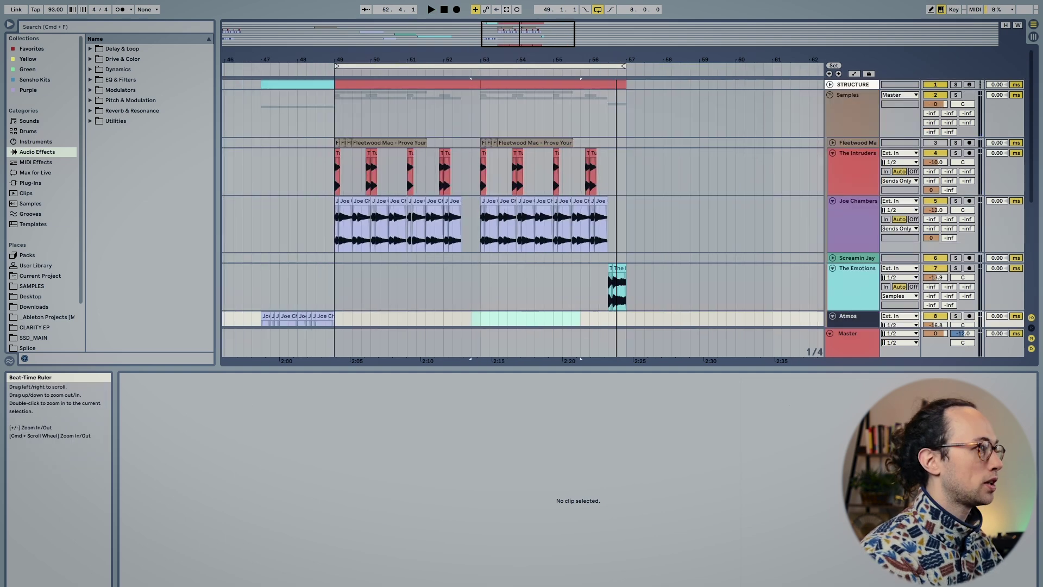
pyautogui.scroll(-3, 606, 168)
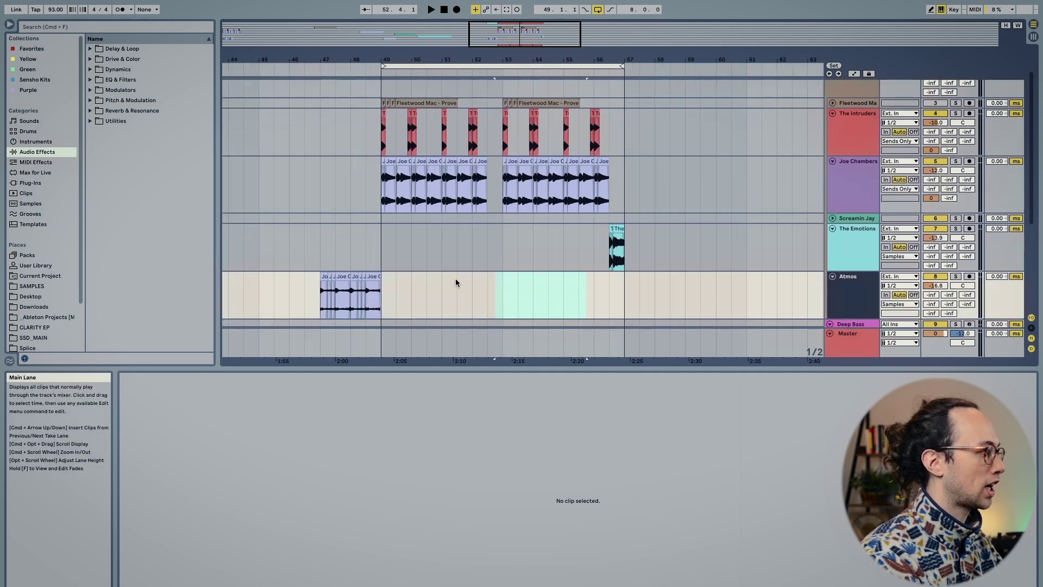
pyautogui.click(319, 297)
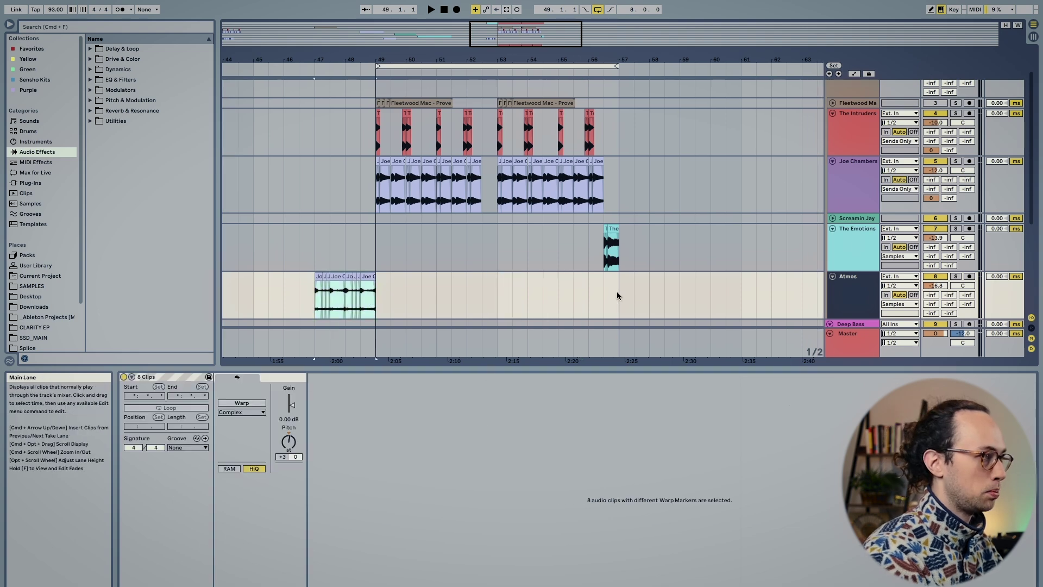
pyautogui.click(618, 296)
pyautogui.press('super+v')
pyautogui.press('super+v')
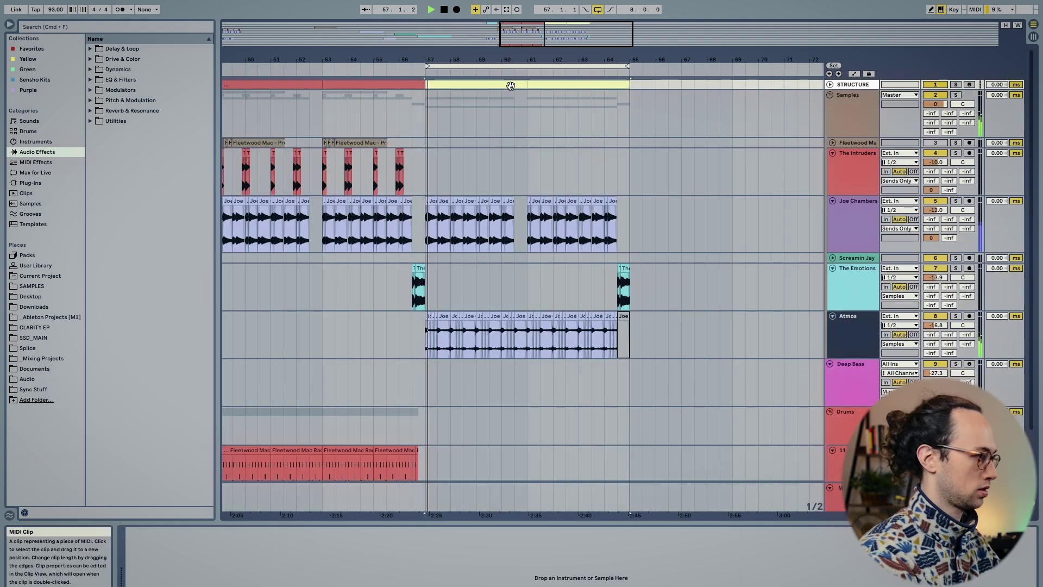
pyautogui.scroll(-2, 517, 141)
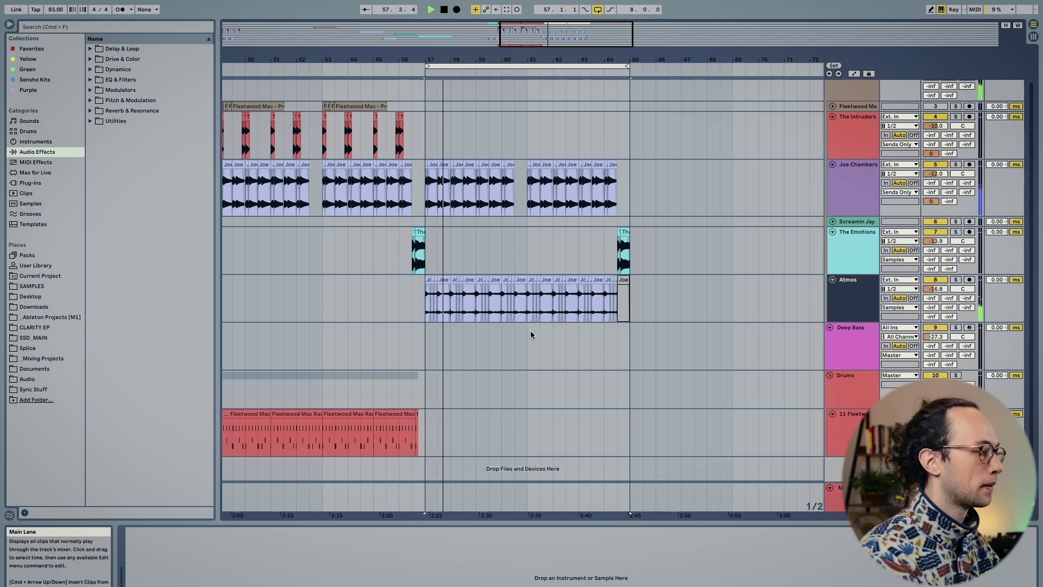
# - Copy the whole eight-bar section at bars 49 to 57, across all tracks, to bar 65
pyautogui.hscroll(-3, 482, 352)
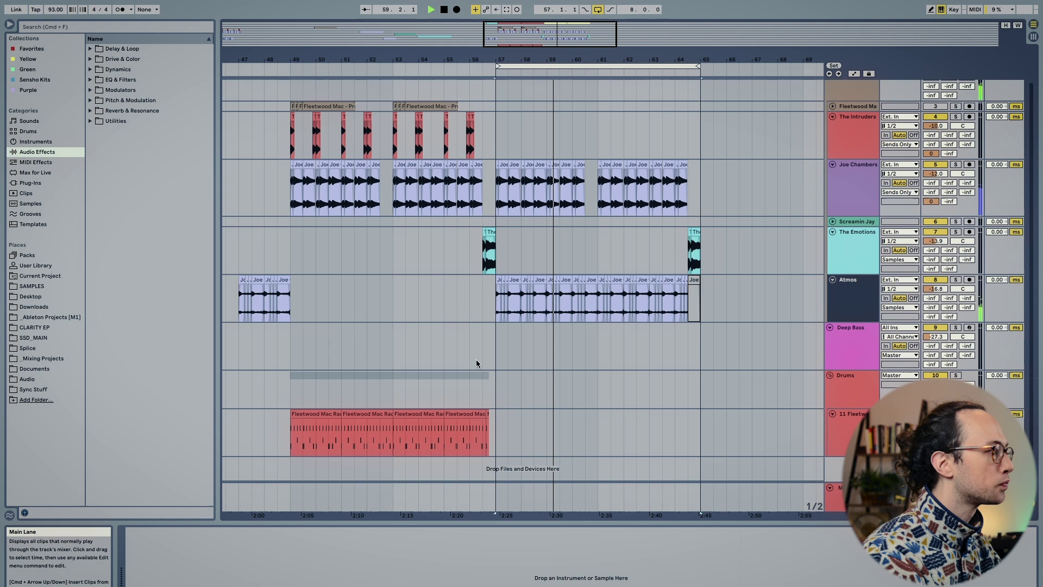
pyautogui.scroll(2, 477, 358)
pyautogui.press('space')
pyautogui.moveTo(378, 59); pyautogui.dragTo(381, 34)
pyautogui.click(370, 85)
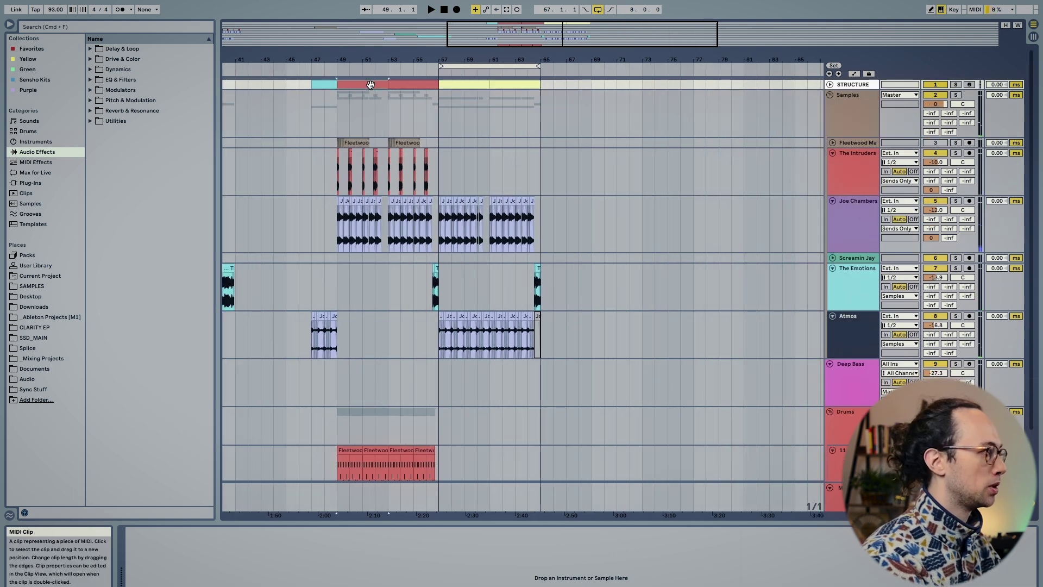
pyautogui.keyDown('shift'); pyautogui.click(438, 496); pyautogui.keyUp('shift')
pyautogui.moveTo(363, 85); pyautogui.dragTo(568, 85)
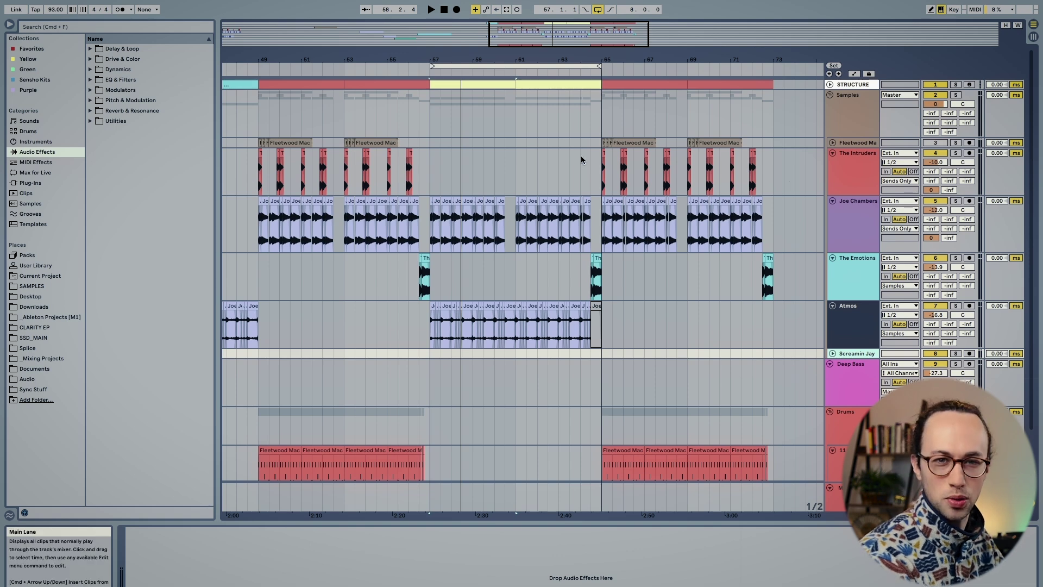
# - Solo the Screamin Jay track and play the Bite It clip starting at bar 45
pyautogui.hscroll(-4, 588, 168)
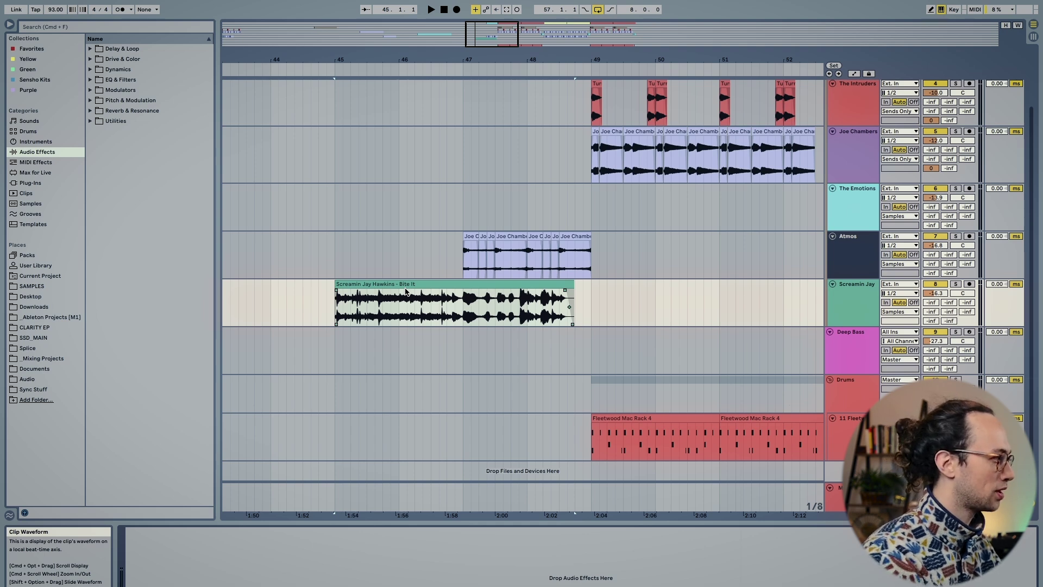
pyautogui.moveTo(569, 286); pyautogui.dragTo(584, 286)
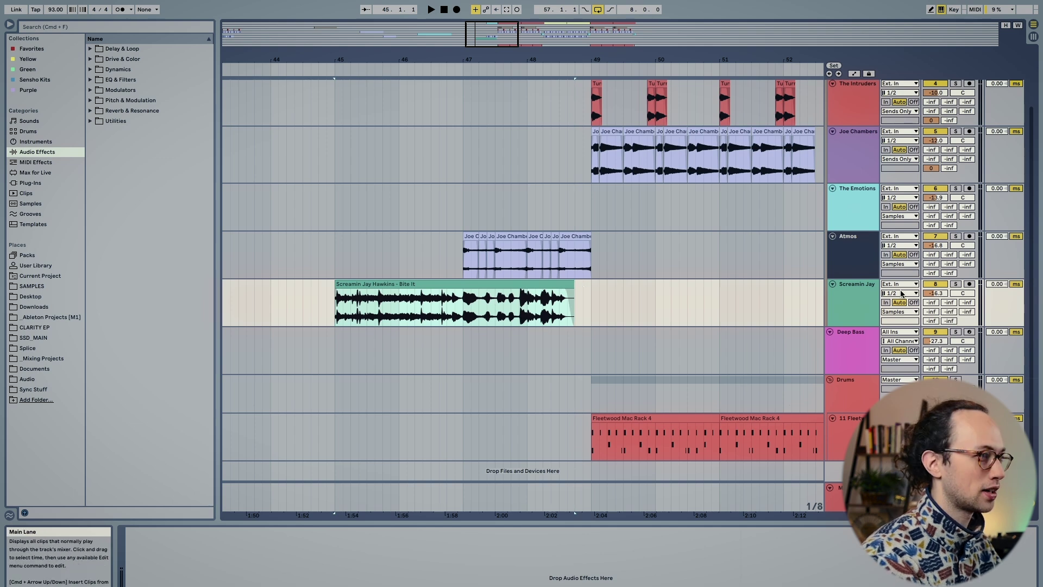
pyautogui.click(955, 284)
pyautogui.press('space')
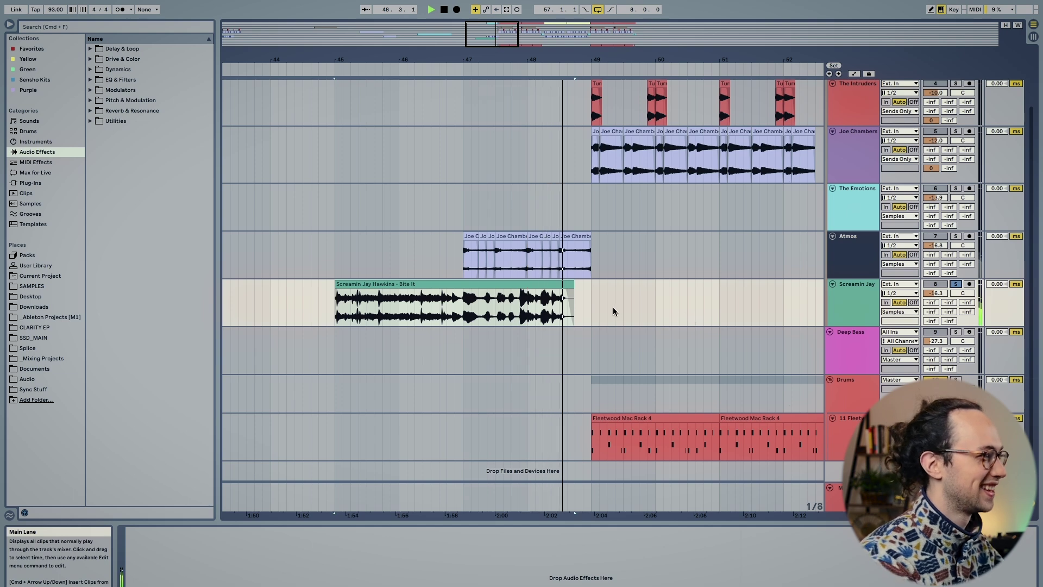
# - Cut the Screamin Jay phrase between bar 47 and just before bar 48 for use at bar 57, deleting the leftover pieces
pyautogui.moveTo(459, 306); pyautogui.dragTo(505, 307)
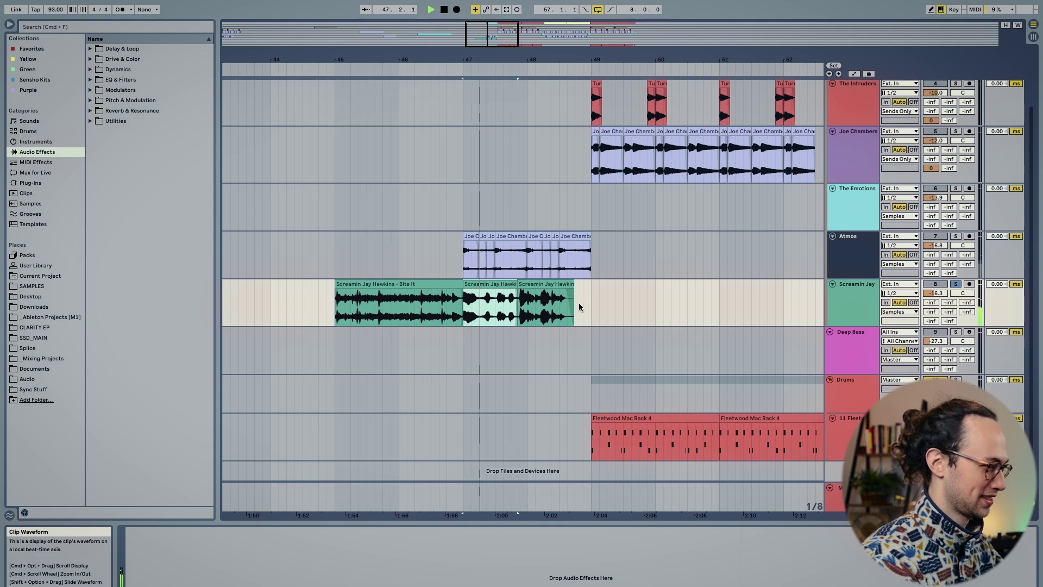
pyautogui.press('space')
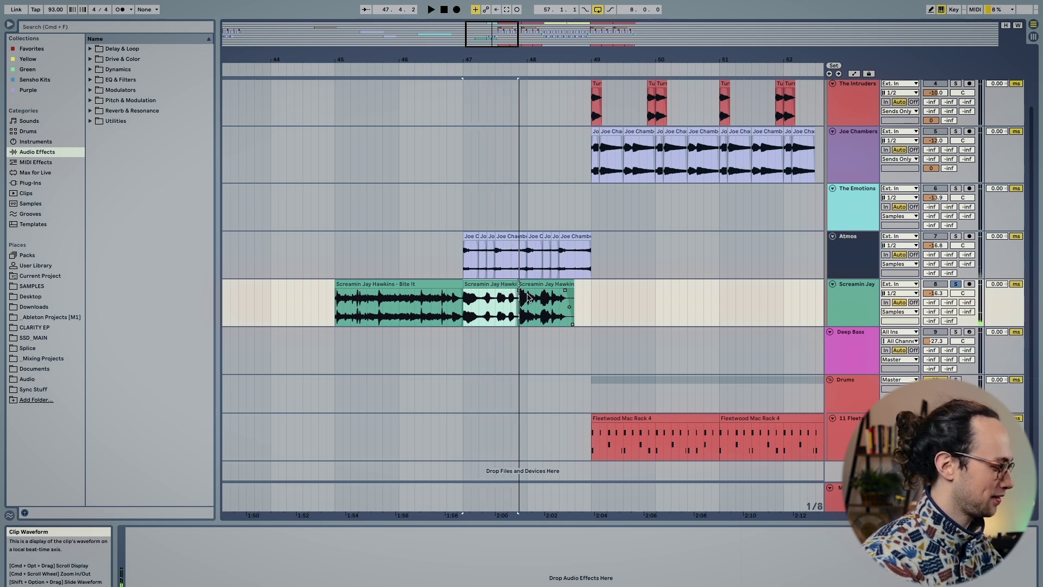
pyautogui.press('Delete')
pyautogui.moveTo(630, 295); pyautogui.dragTo(318, 295)
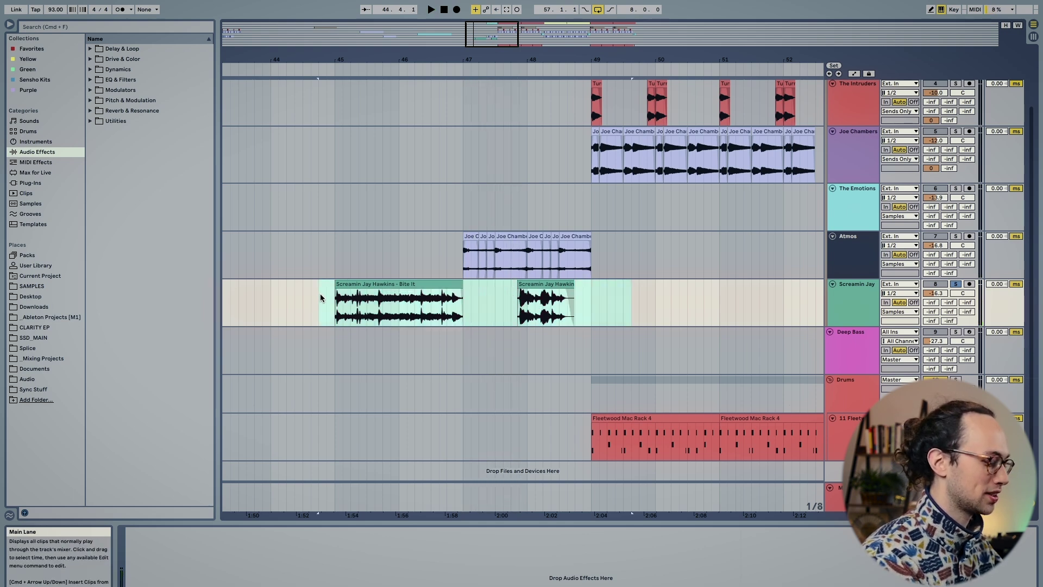
pyautogui.press('Delete')
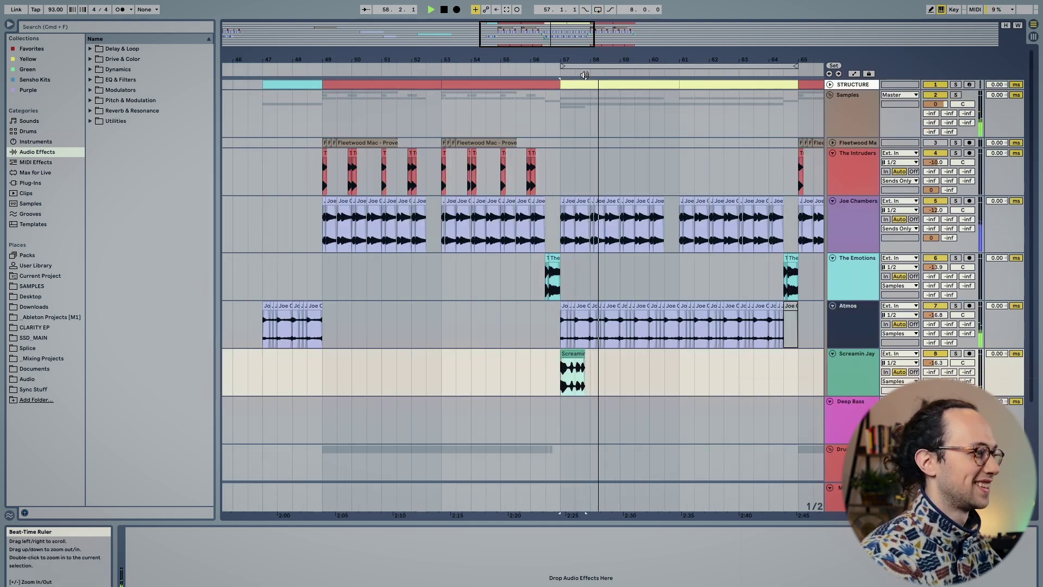
# - Repeat the Screamin Jay phrase at bar 59, and duplicate both phrases to bars 61 and 63
pyautogui.keyDown('shift'); pyautogui.click(621, 357); pyautogui.keyUp('shift')
pyautogui.press('super+d')
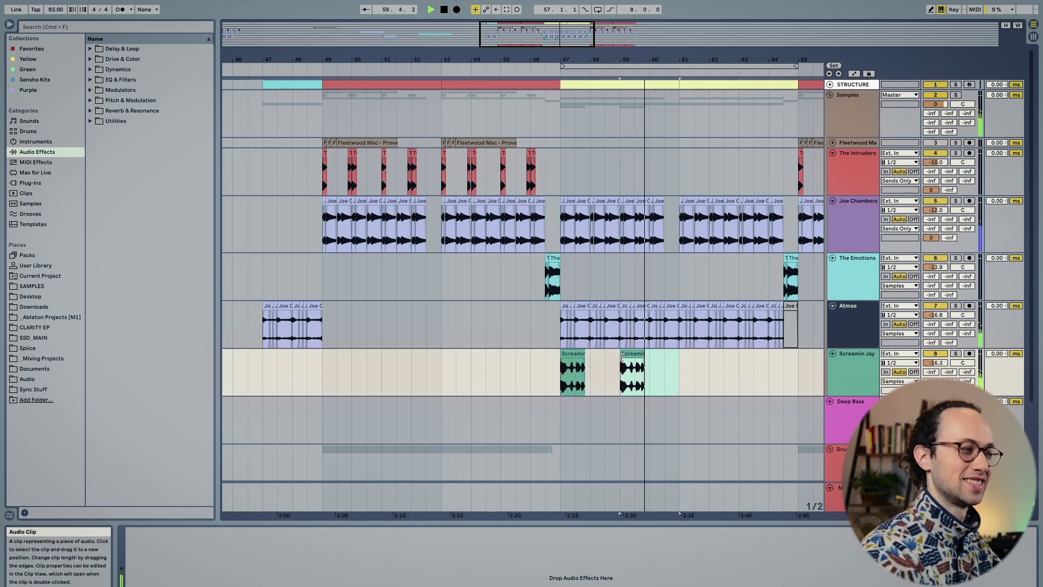
pyautogui.moveTo(679, 356); pyautogui.dragTo(525, 374)
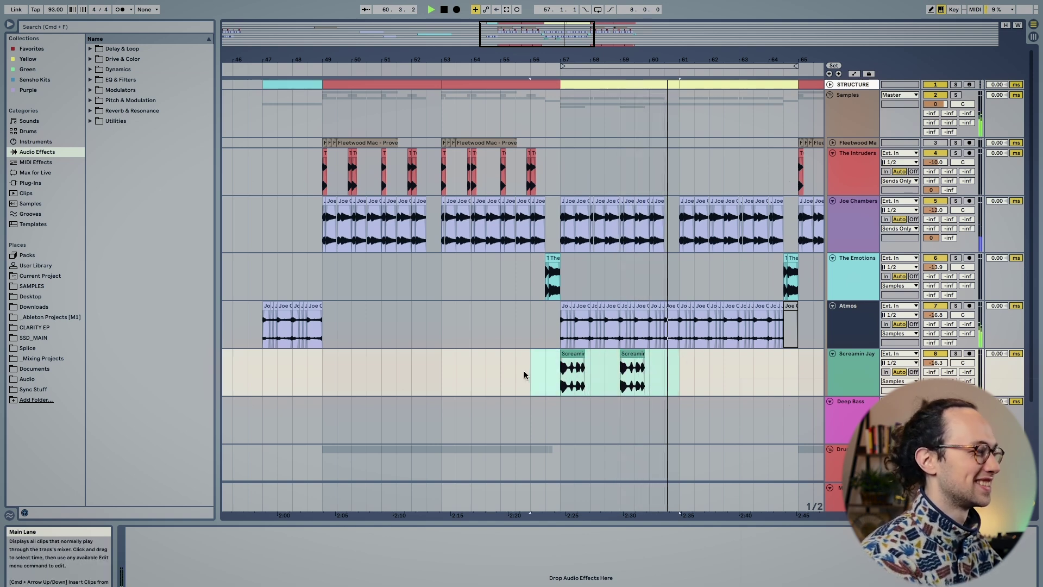
pyautogui.press('super+d')
pyautogui.click(672, 357)
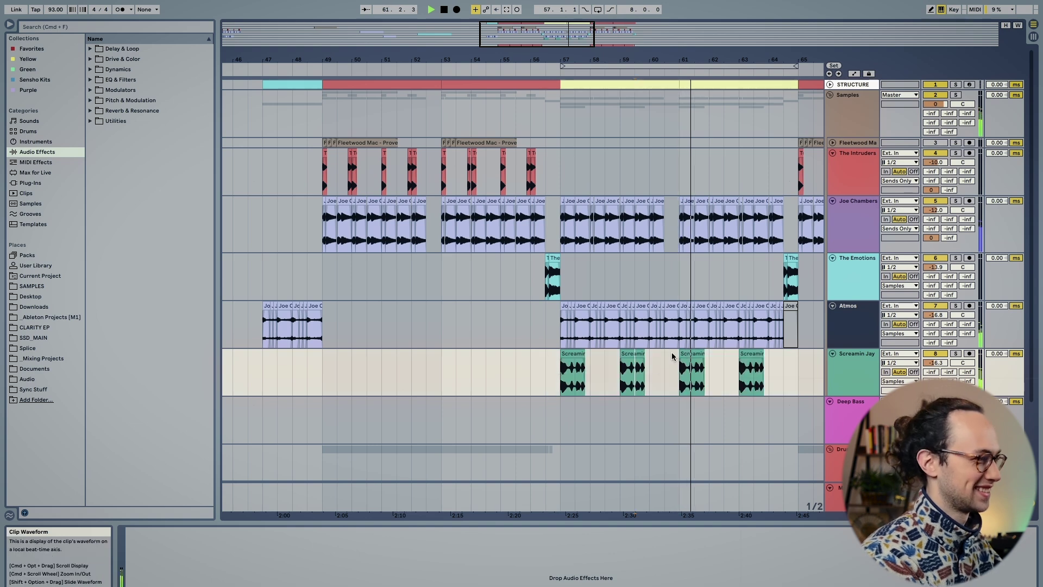
# - Lengthen the Screamin Jay phrase at bar 61 to one full bar
pyautogui.moveTo(680, 354); pyautogui.dragTo(674, 354)
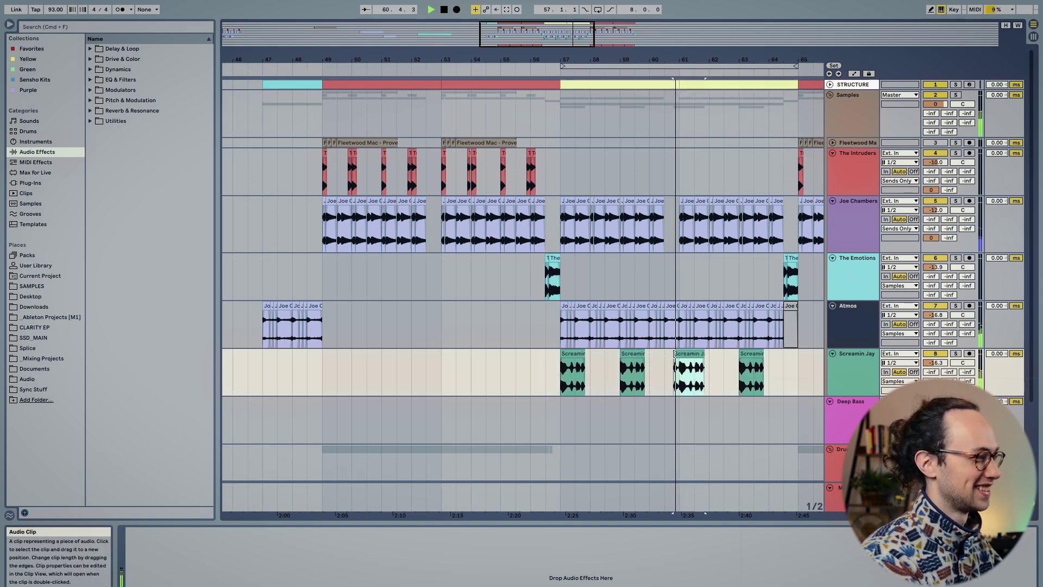
pyautogui.moveTo(675, 354); pyautogui.dragTo(709, 354)
pyautogui.press('space')
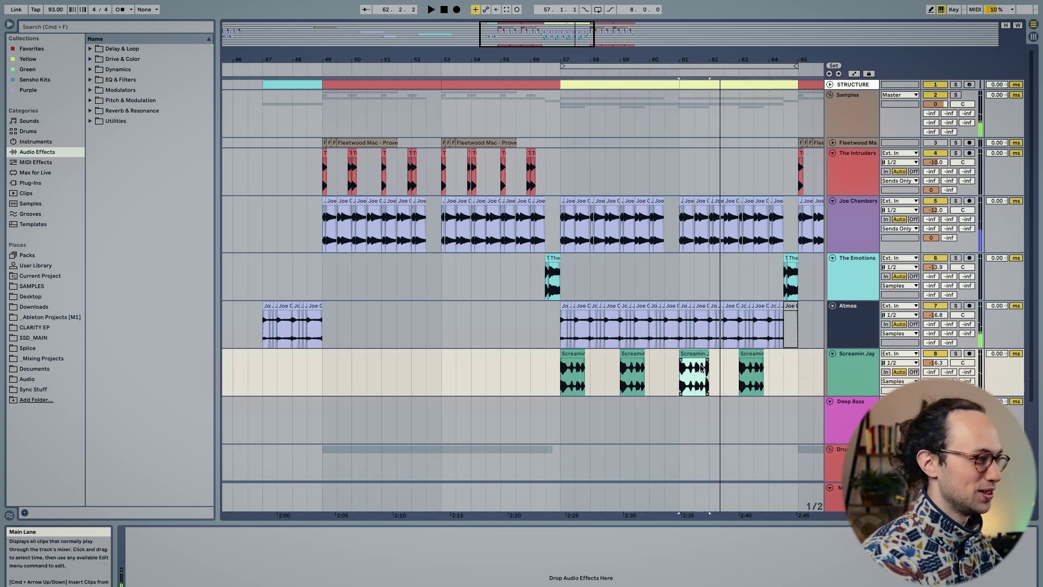
# - Play the yellow section from the middle of bar 60 to check the lengthened Screamin Jay phrase at bar 61
pyautogui.click(699, 368)
pyautogui.moveTo(711, 59)
pyautogui.mouseDown()
pyautogui.moveTo(710, 95)
pyautogui.moveTo(710, 59)
pyautogui.mouseUp()
pyautogui.click(658, 372)
pyautogui.press('space')
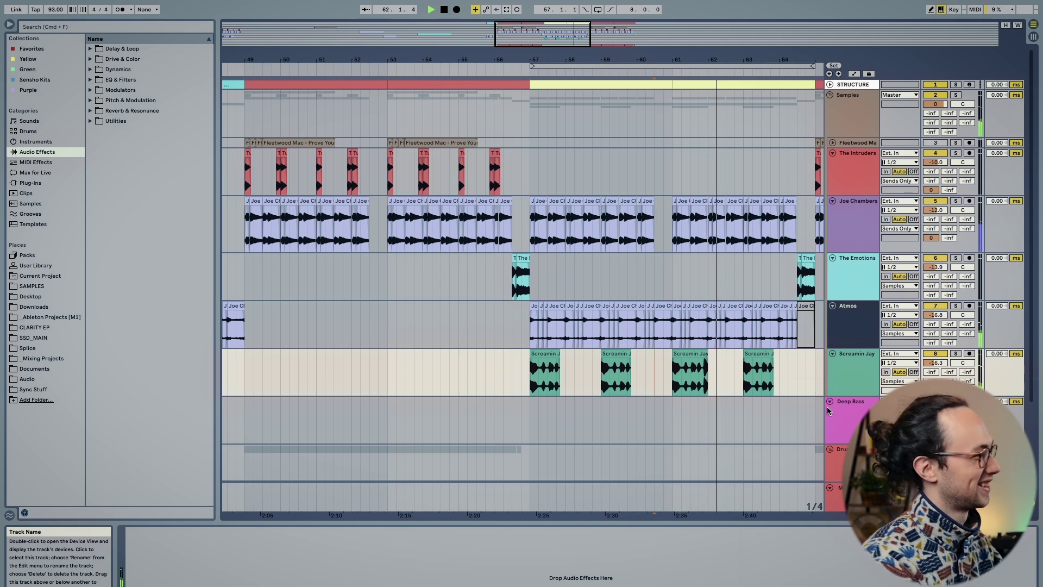
pyautogui.hscroll(3, 788, 394)
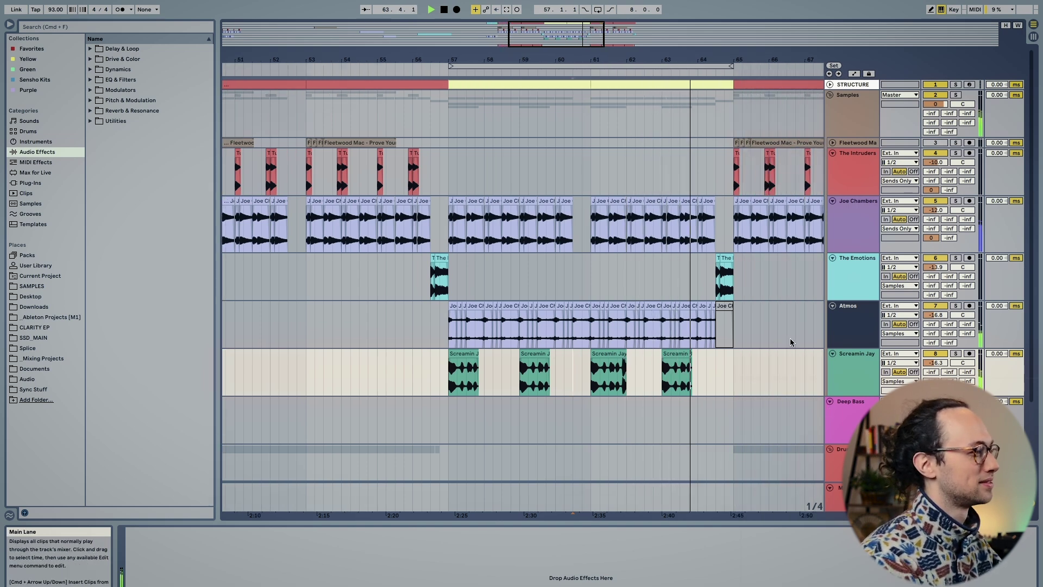
pyautogui.hscroll(3, 783, 334)
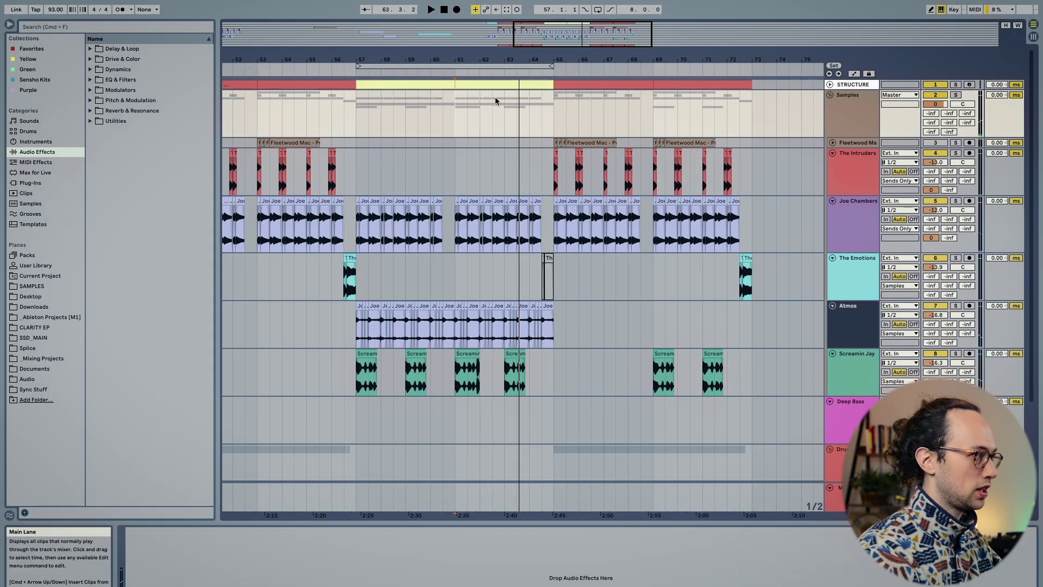
# - Record a bass part on the Deep Bass track from bar 63 into the loop at bars 65 to 73
pyautogui.click(497, 87)
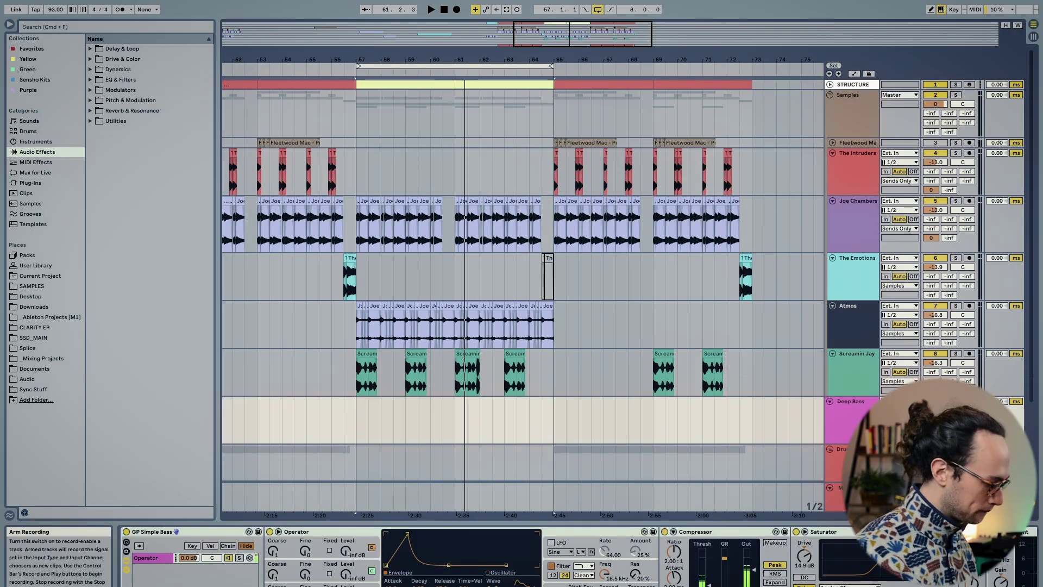
pyautogui.press('F9')
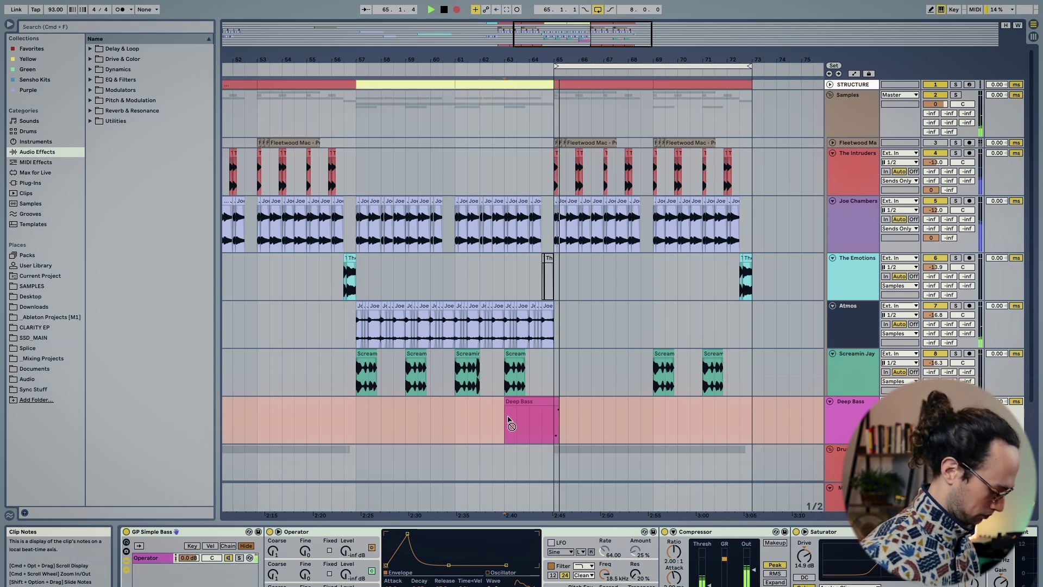